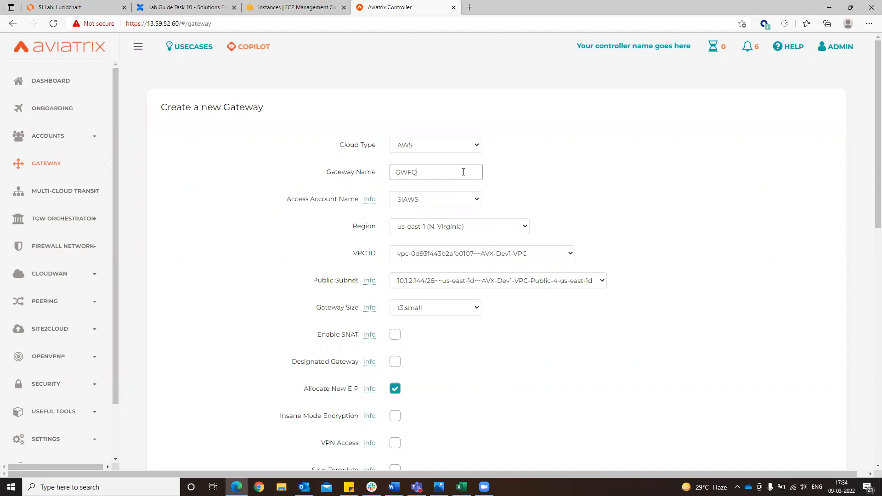
# Review the region and VPC choices for the GWFQDN gateway and check the egress gateway's placement in the SI Lab diagram.
pyautogui.click(501, 232)
pyautogui.click(584, 205)
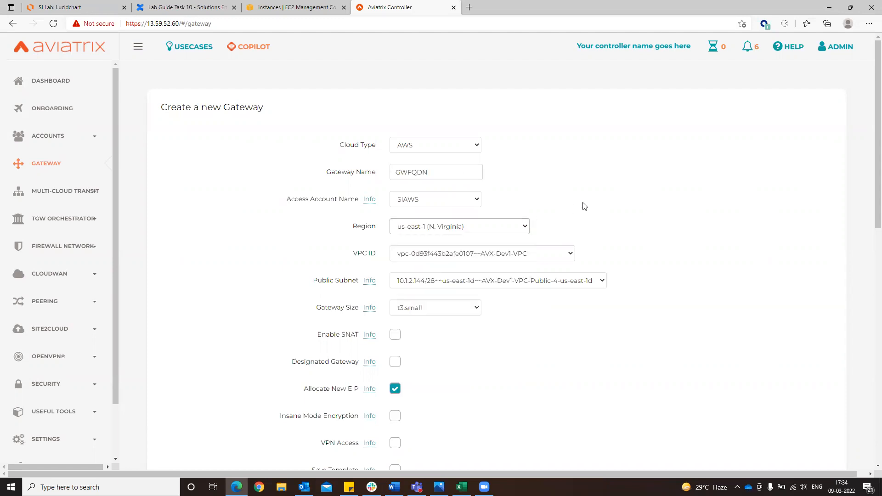
pyautogui.click(572, 258)
pyautogui.click(596, 229)
pyautogui.click(64, 9)
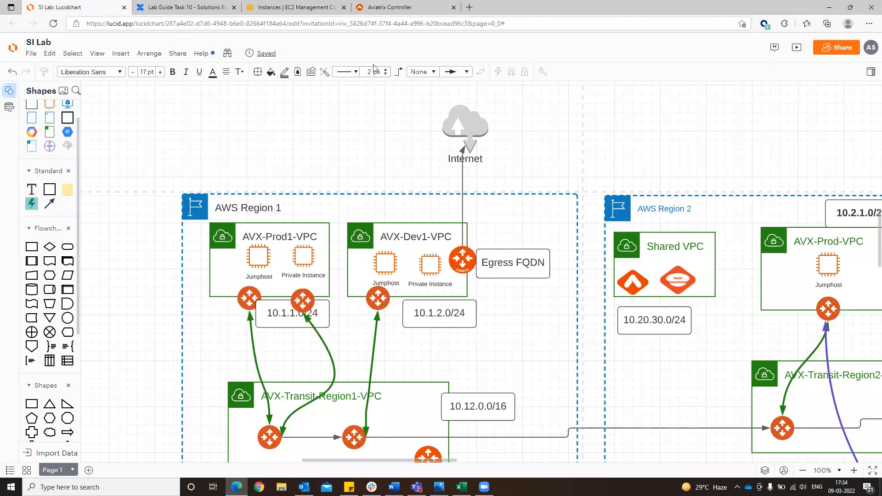
pyautogui.click(390, 7)
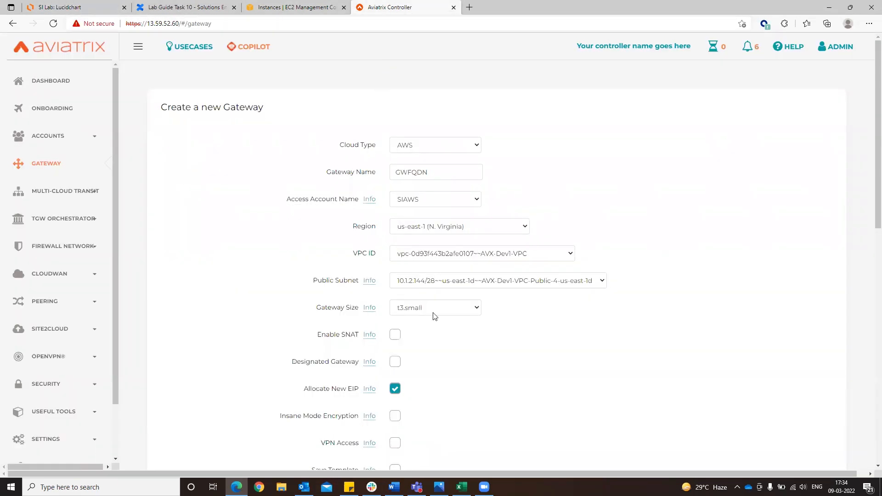
# Choose the public subnet 10.1.2.96/28 in us-east-1a for the GWFQDN gateway and create the gateway.
pyautogui.click(580, 285)
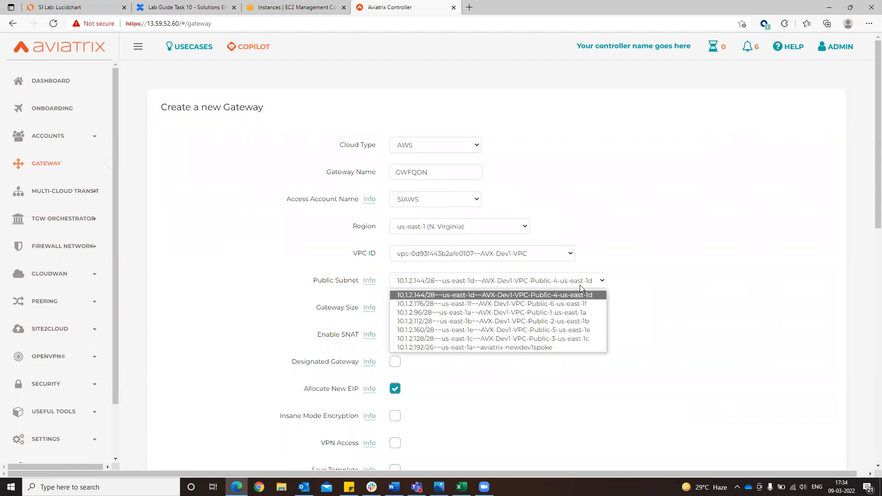
pyautogui.click(591, 313)
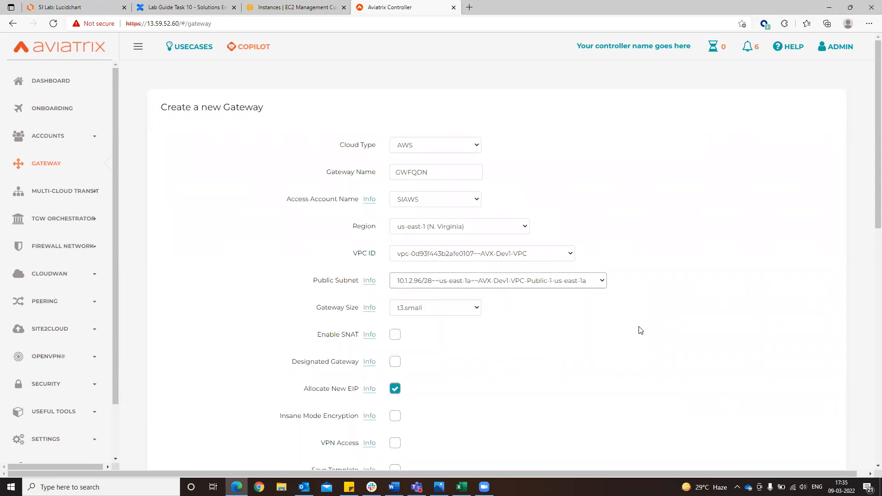
pyautogui.scroll(-4, 638, 344)
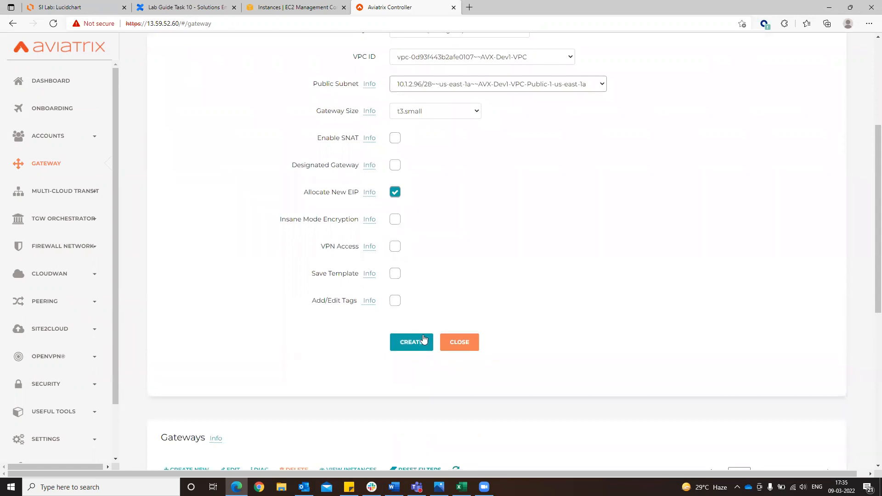
pyautogui.click(420, 343)
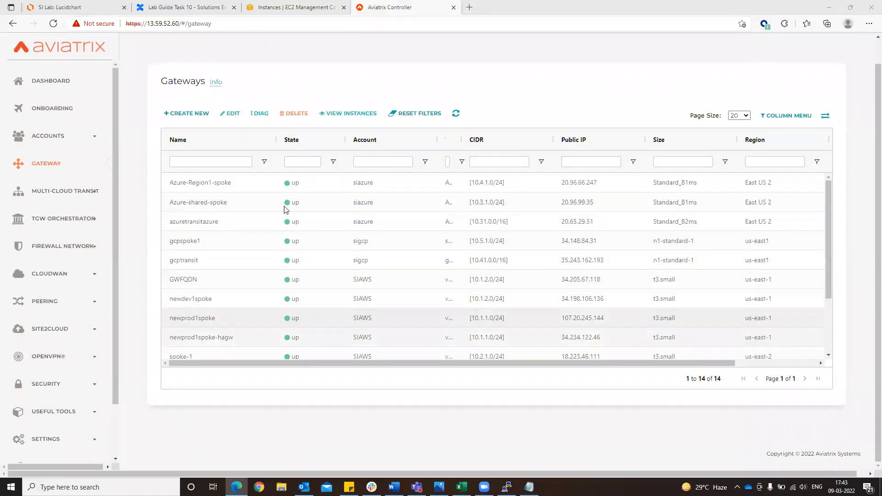
# Select the GWFQDN gateway, switch to the AWS console, find the VPC service and open its route tables.
pyautogui.click(196, 283)
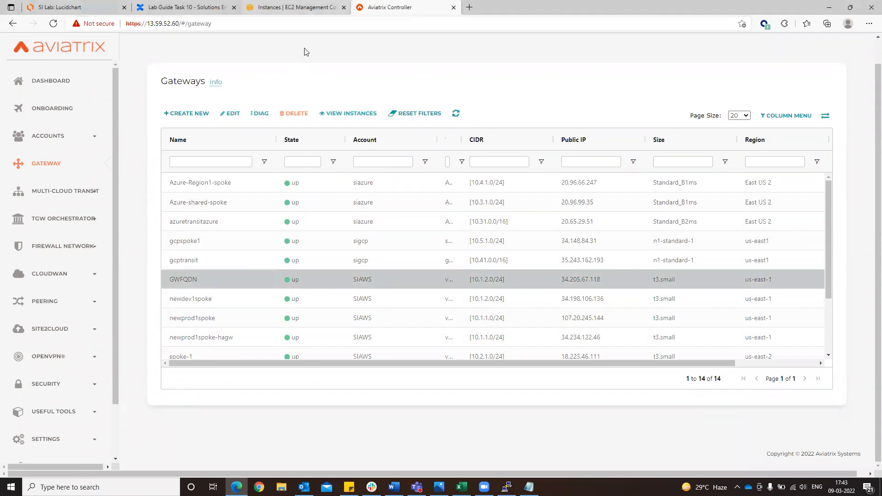
pyautogui.click(298, 7)
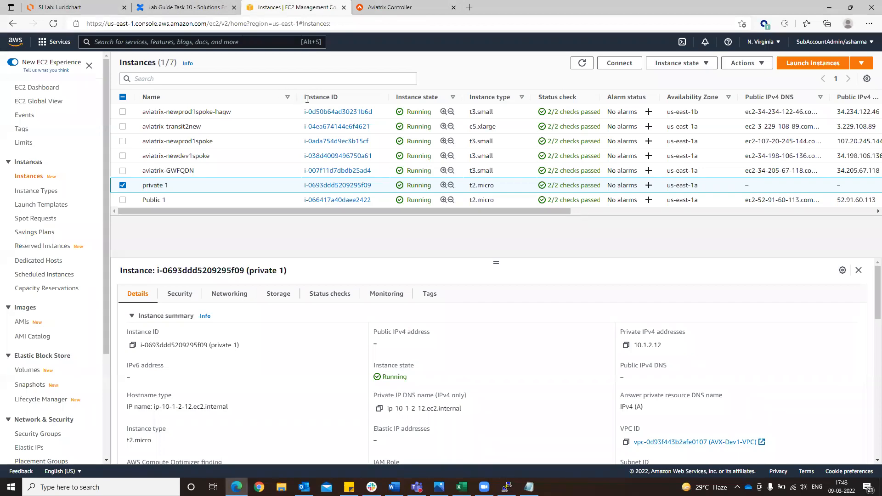
pyautogui.click(183, 38)
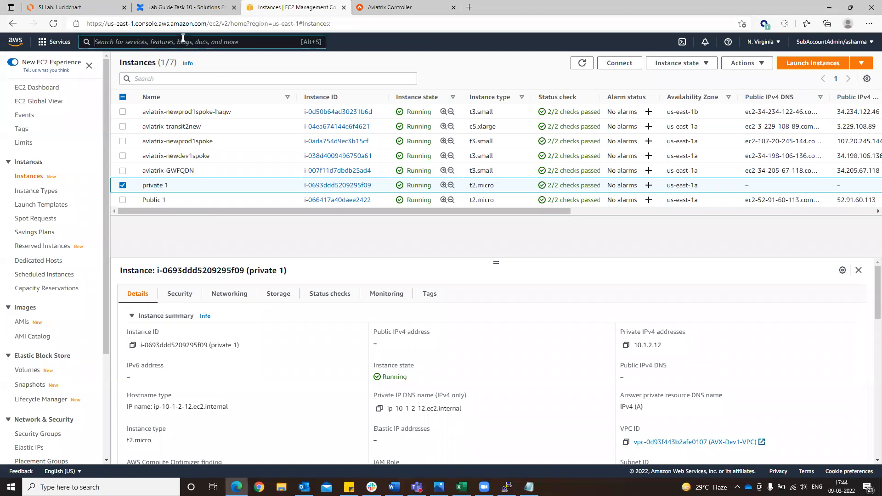
pyautogui.write('vpc')
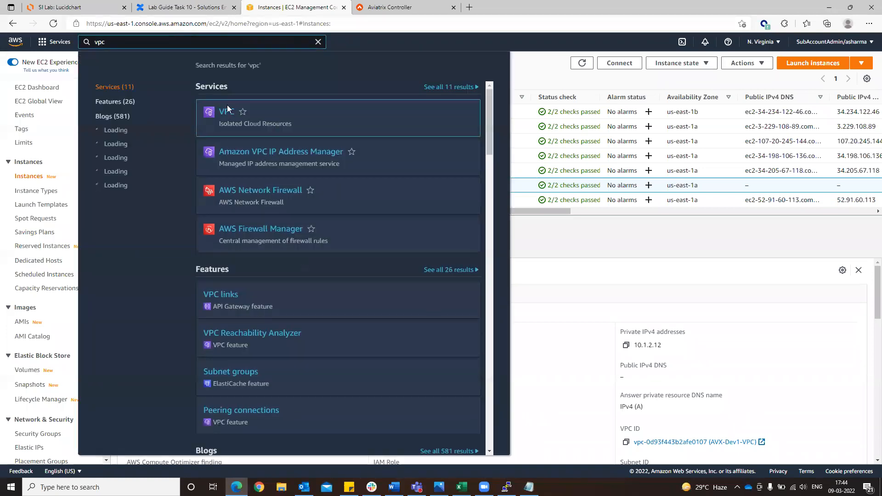
pyautogui.click(227, 116)
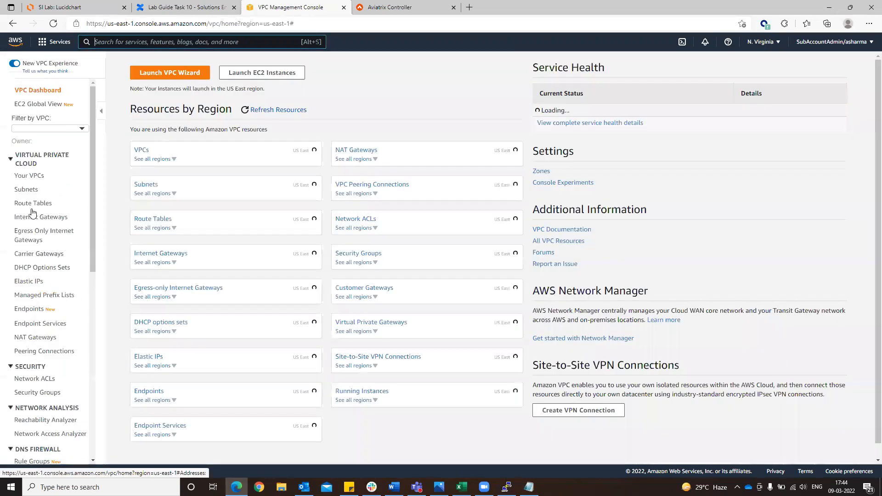
pyautogui.click(30, 203)
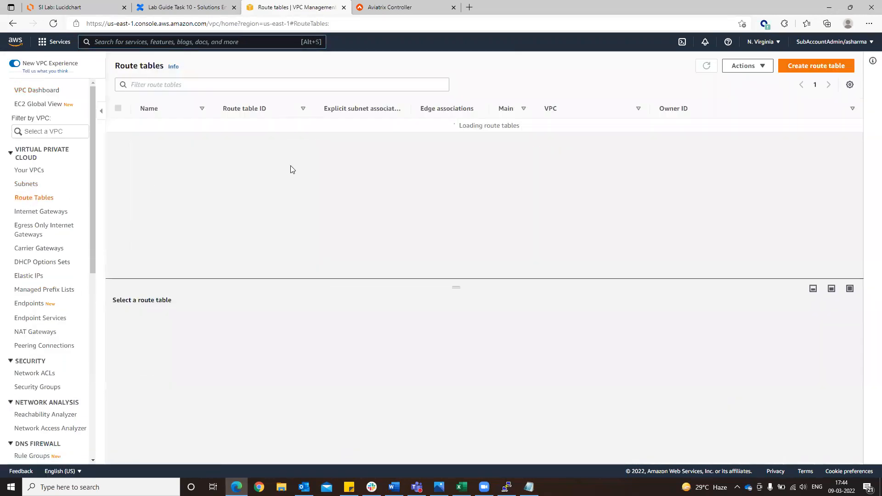
# Widen the name column and view the routes of AVX-Dev1-VPC-Private-1-us-east-1a-rtb.
pyautogui.moveTo(213, 108); pyautogui.dragTo(270, 108)
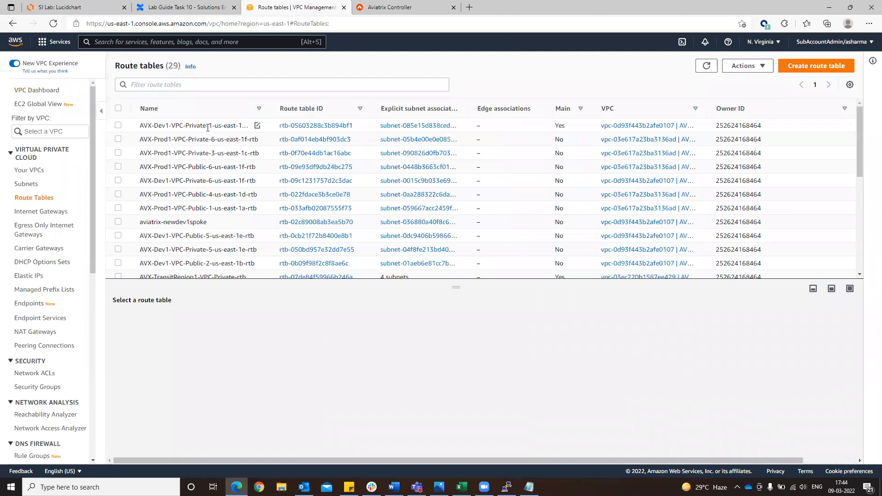
pyautogui.click(207, 128)
pyautogui.click(173, 323)
pyautogui.scroll(-1, 361, 412)
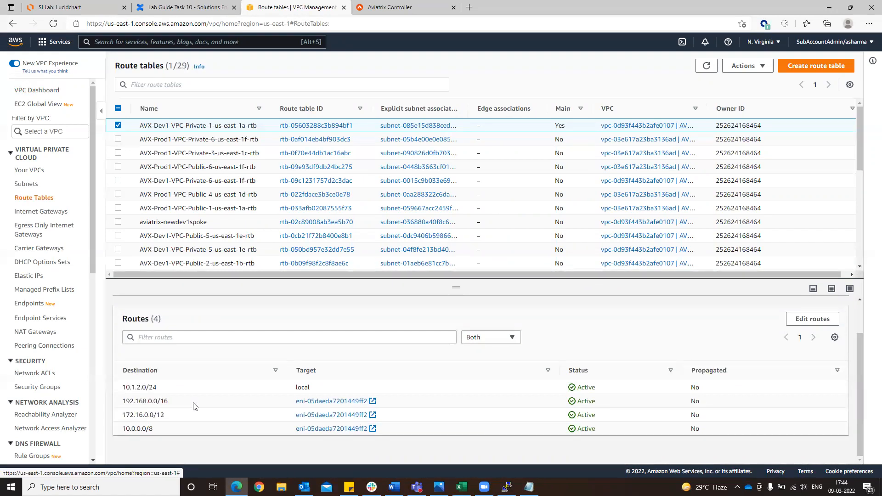
# Inspect the network interface targeted by the 192.168.0.0/16 route, closing its page when done.
pyautogui.click(331, 402)
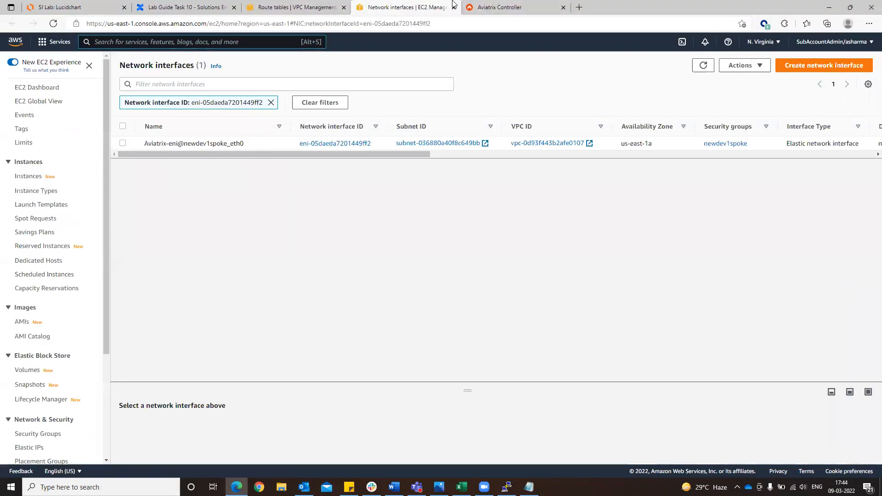
pyautogui.click(296, 7)
pyautogui.click(454, 8)
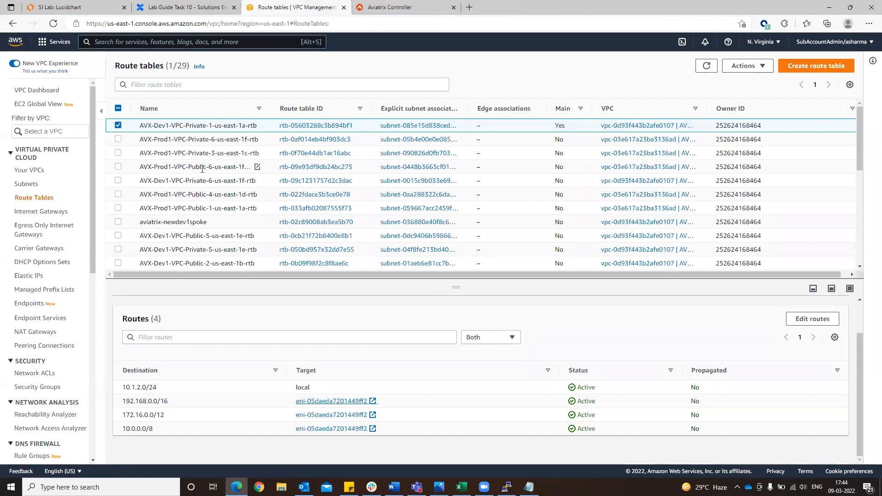
# Compare the 0.0.0.0/0 route of AVX-Dev1-VPC-Public-5-us-east-1e-rtb with the routes of AVX-Dev1-VPC-Private-1-us-east-1a-rtb.
pyautogui.click(199, 235)
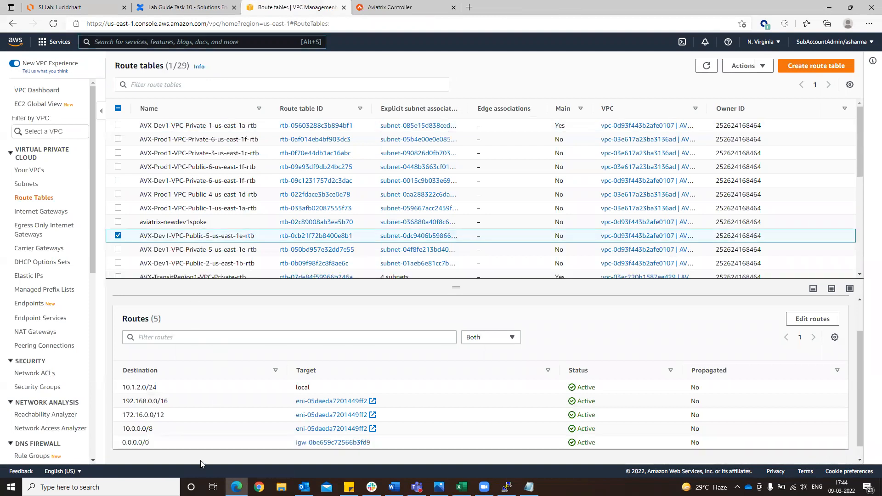
pyautogui.moveTo(122, 443); pyautogui.dragTo(149, 443)
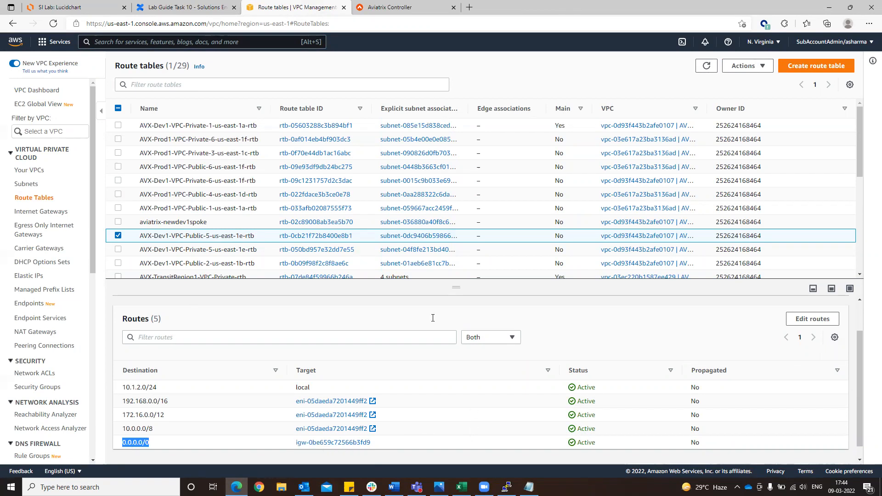
pyautogui.click(222, 125)
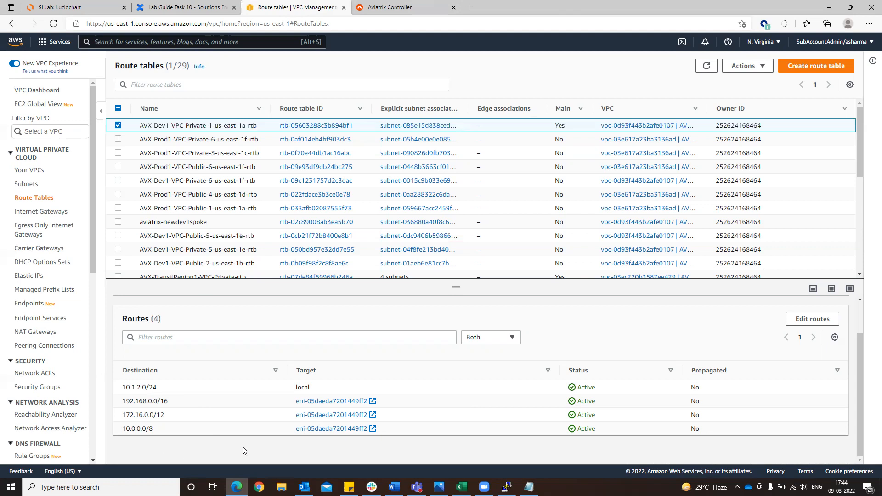
# Return to the Aviatrix Controller and open the Egress Control page of the security features.
pyautogui.click(382, 7)
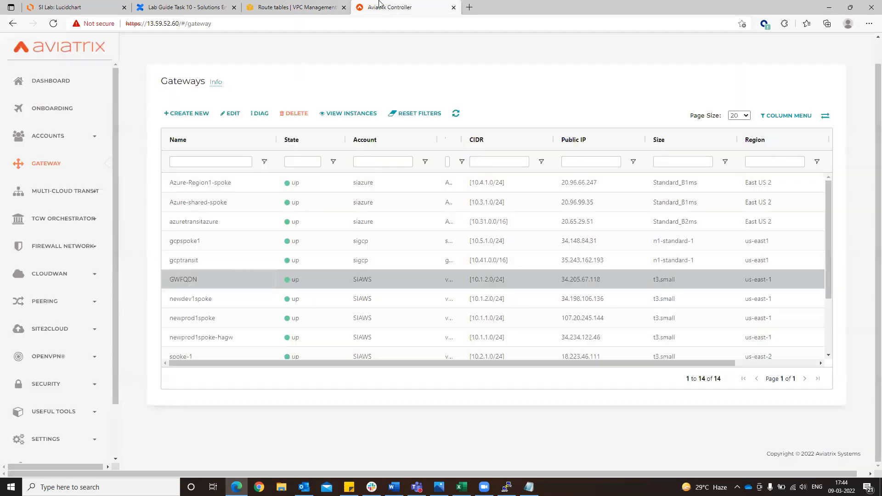
pyautogui.scroll(2, 63, 281)
pyautogui.scroll(-2, 61, 281)
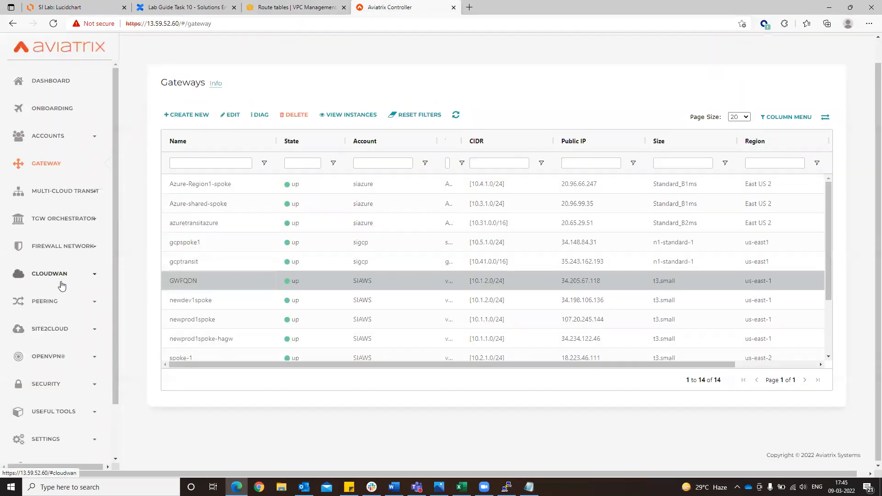
pyautogui.moveTo(115, 347); pyautogui.dragTo(114, 409)
pyautogui.click(75, 327)
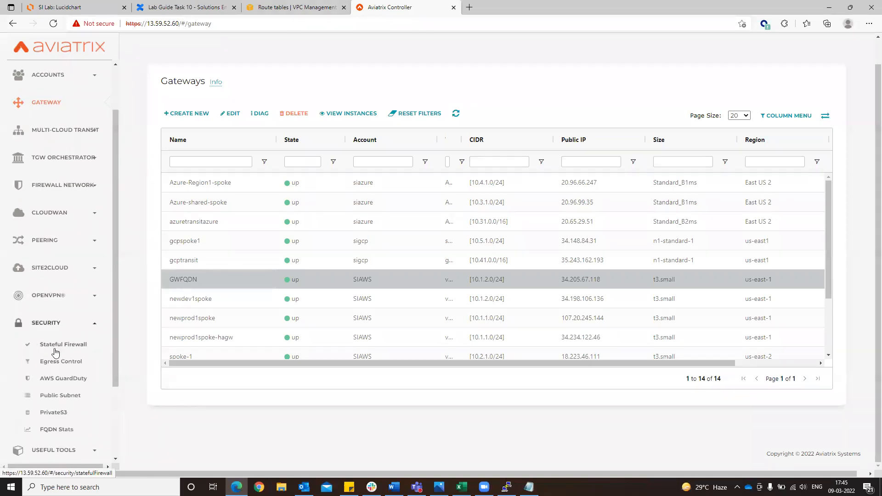
pyautogui.click(54, 363)
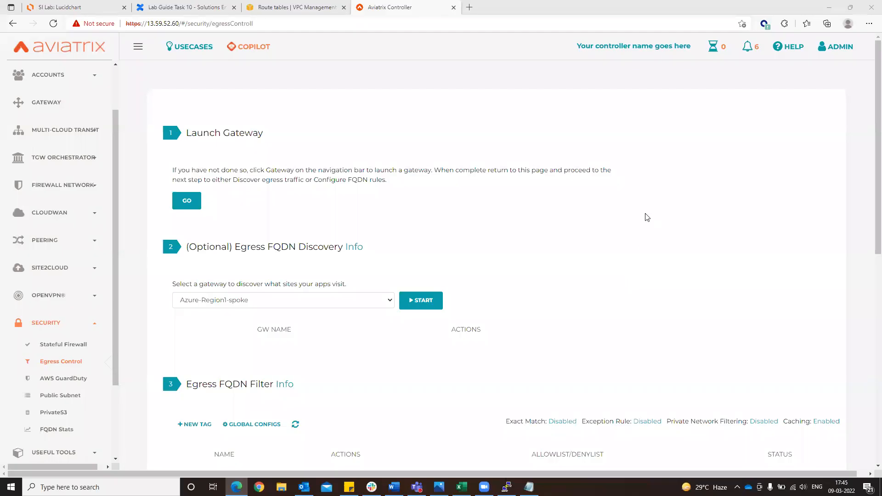
# Review the egress control sections and add a new Egress FQDN Filter tag named facebook.
pyautogui.scroll(-1, 646, 218)
pyautogui.scroll(-5, 646, 218)
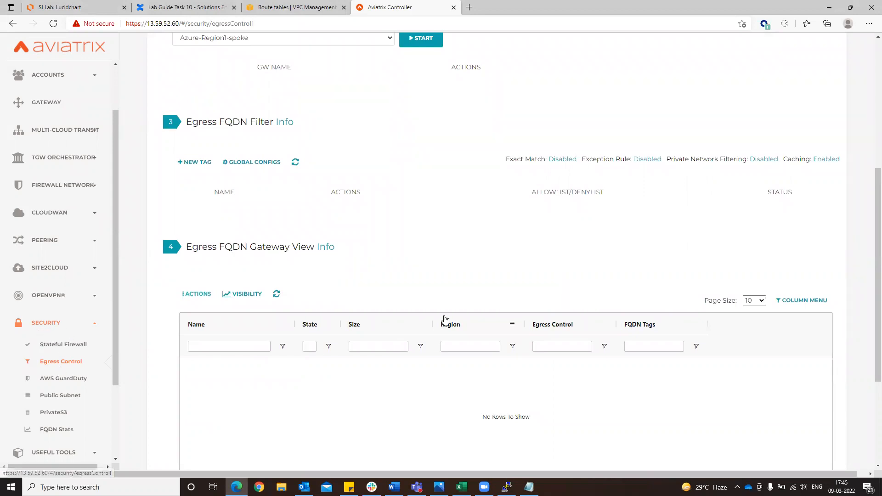
pyautogui.scroll(-2, 425, 296)
pyautogui.scroll(3, 425, 296)
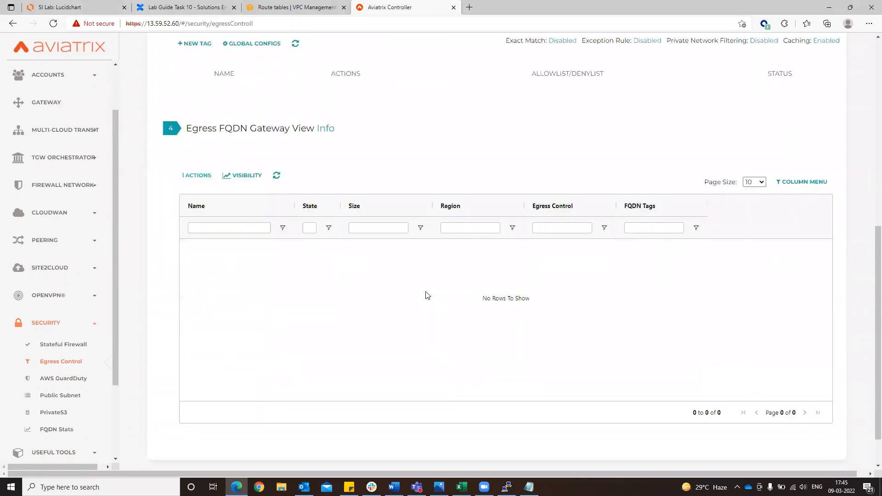
pyautogui.click(195, 195)
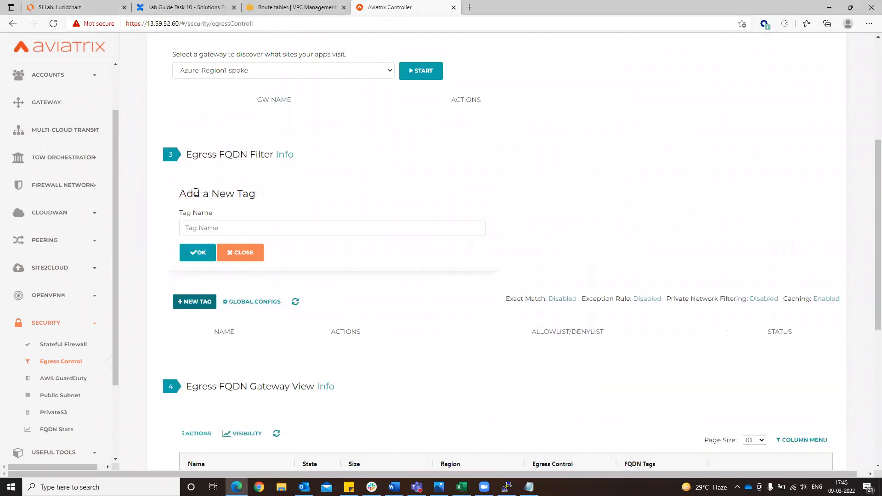
pyautogui.click(232, 223)
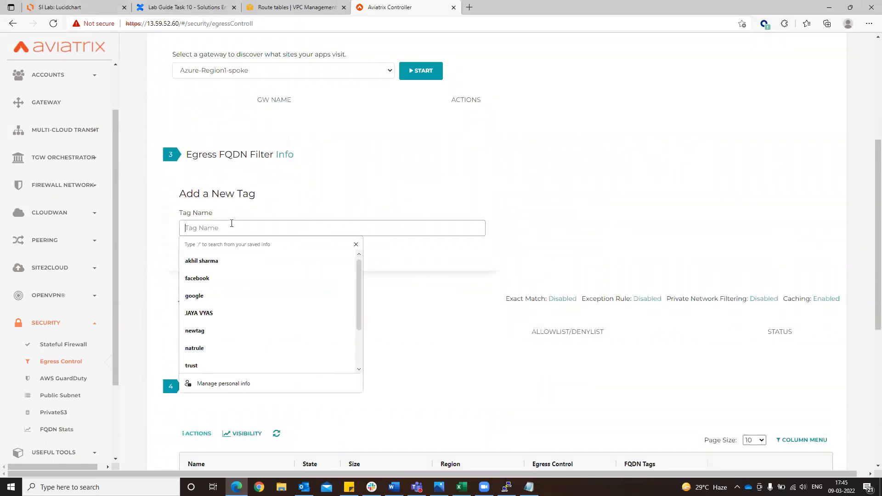
pyautogui.write('facebook')
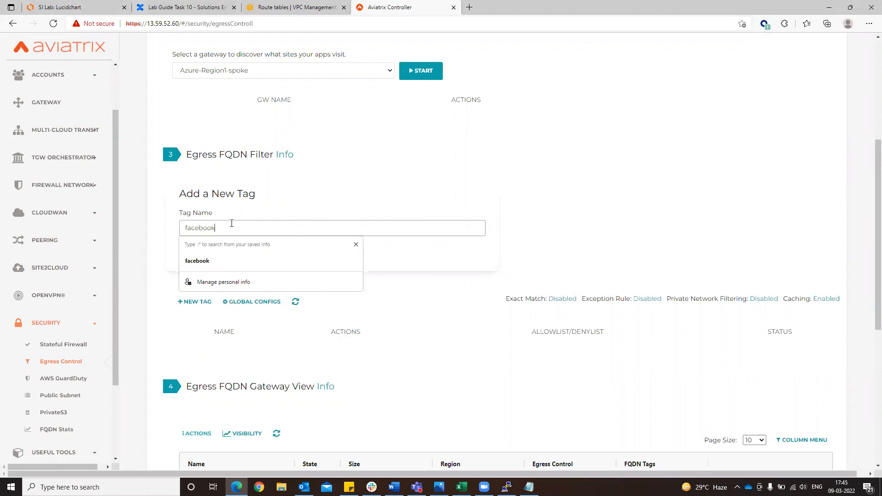
pyautogui.click(417, 186)
pyautogui.click(185, 252)
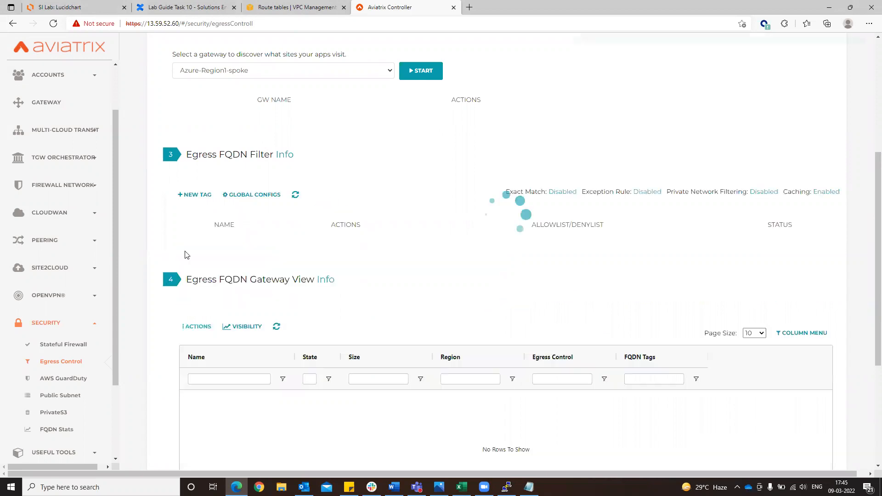
pyautogui.scroll(-1, 436, 316)
pyautogui.scroll(-1, 436, 316)
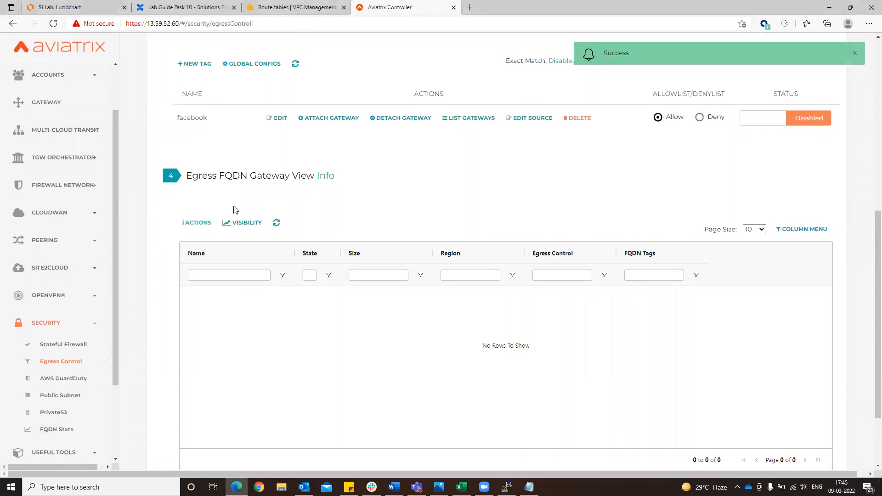
pyautogui.scroll(5, 258, 276)
pyautogui.scroll(-2, 262, 278)
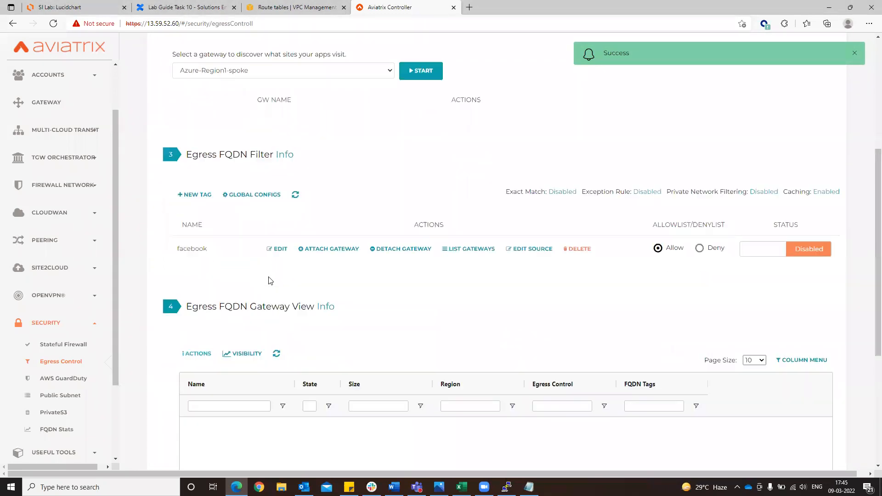
pyautogui.click(278, 250)
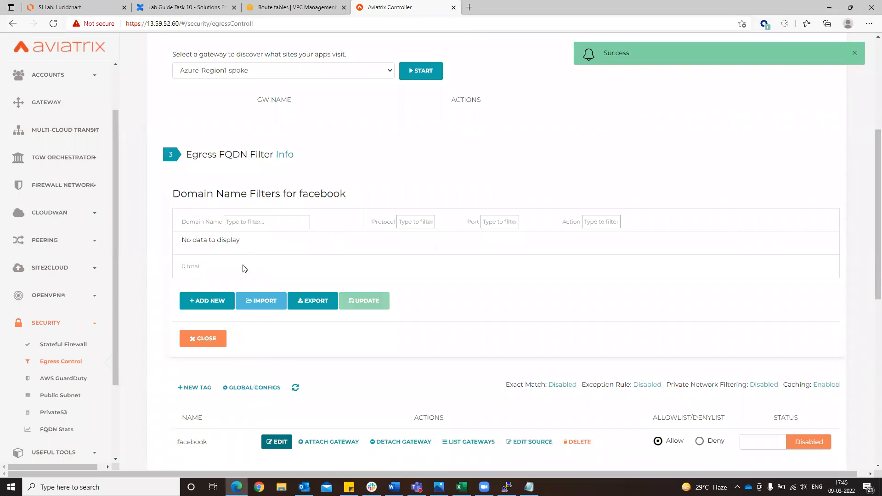
pyautogui.click(206, 302)
pyautogui.click(227, 244)
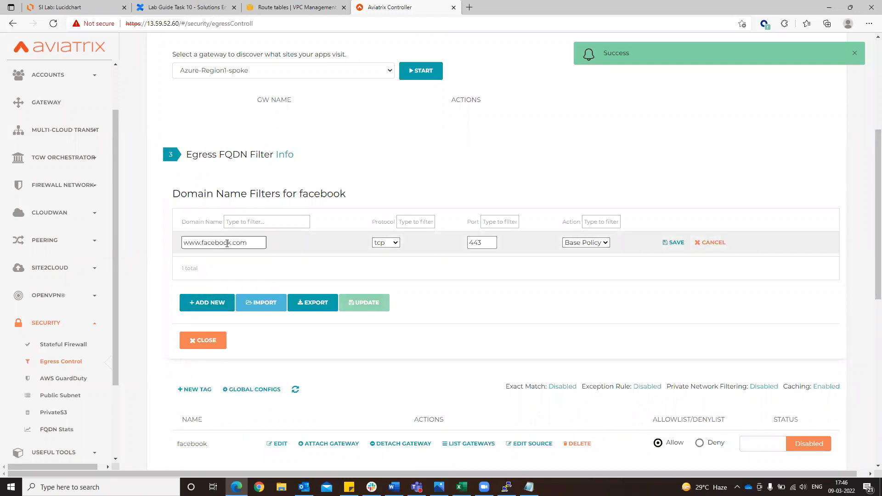
pyautogui.click(582, 247)
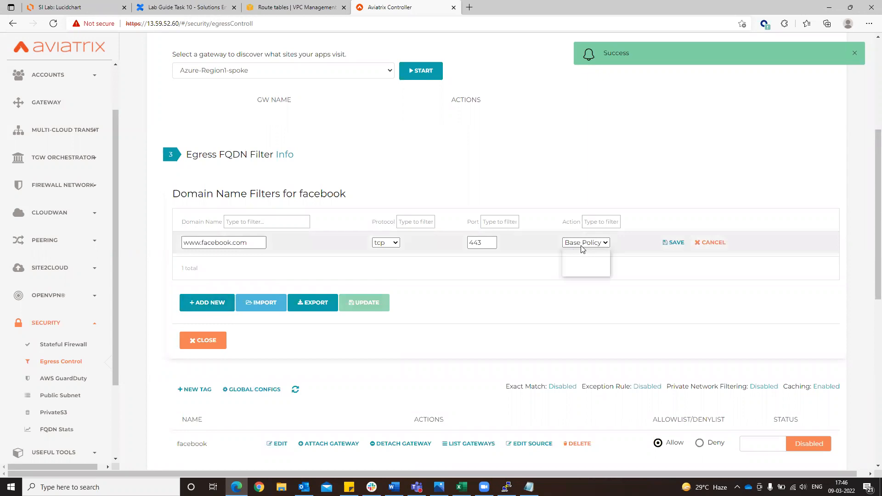
pyautogui.click(582, 259)
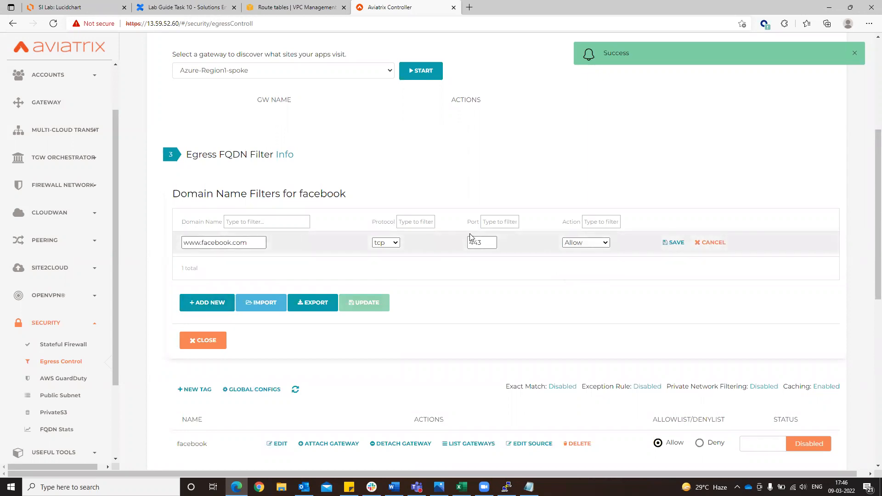
pyautogui.click(674, 245)
pyautogui.click(211, 302)
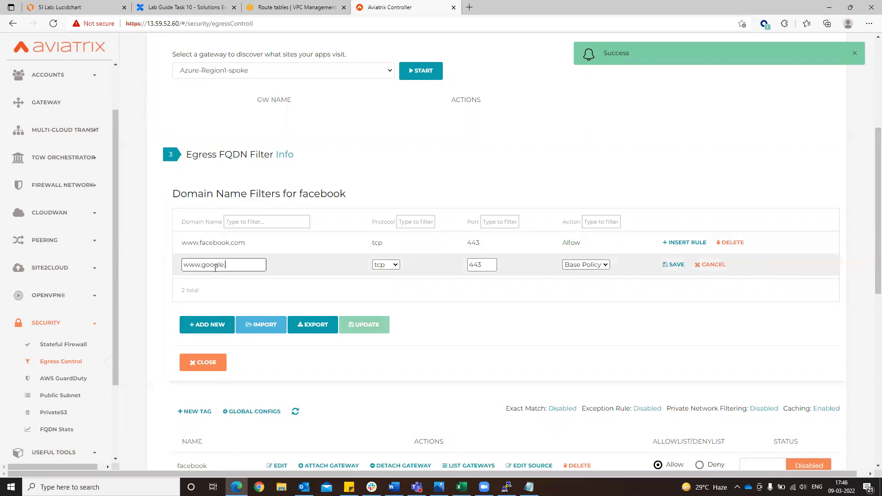
pyautogui.write('www.google.com')
pyautogui.click(393, 265)
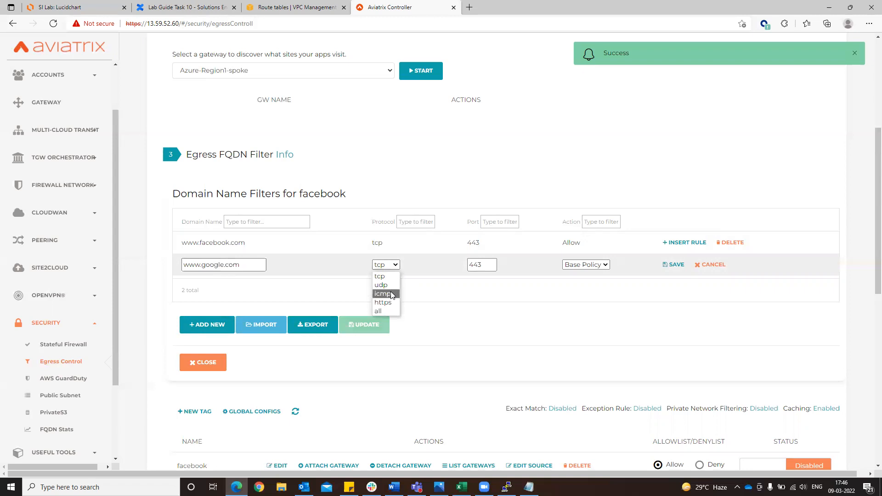
pyautogui.click(391, 293)
pyautogui.doubleClick(478, 265)
pyautogui.press('BackSpace')
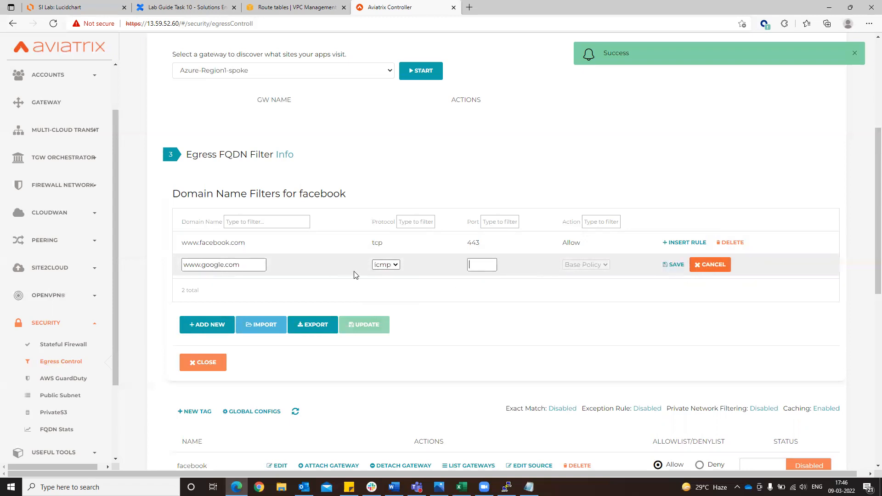
pyautogui.click(394, 265)
pyautogui.click(394, 277)
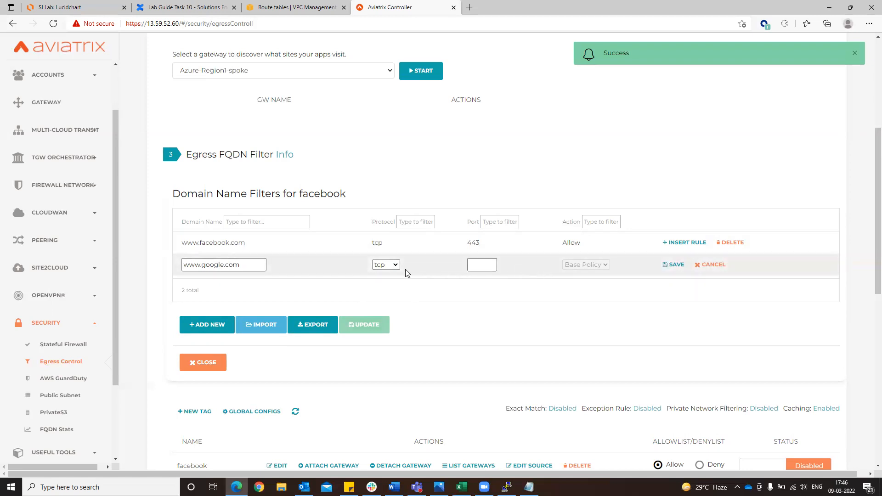
pyautogui.click(710, 265)
pyautogui.click(207, 302)
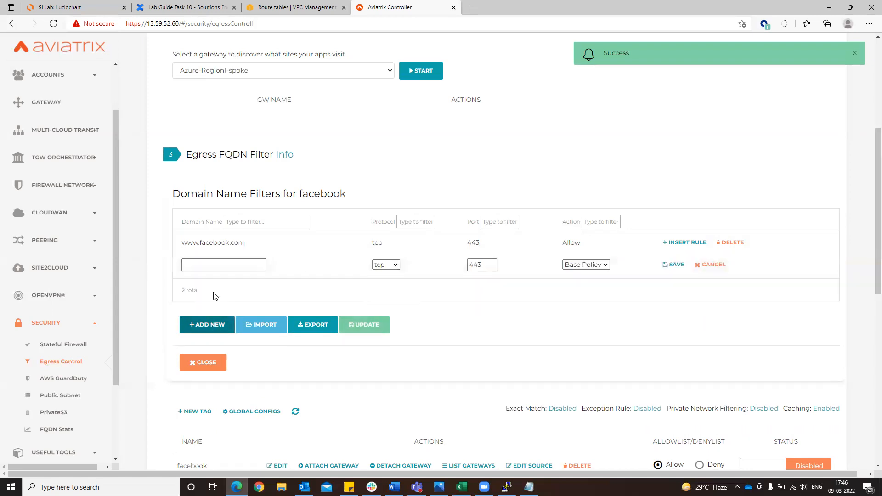
pyautogui.click(598, 266)
pyautogui.click(582, 286)
pyautogui.doubleClick(479, 265)
pyautogui.press('BackSpace')
pyautogui.click(382, 267)
pyautogui.click(384, 294)
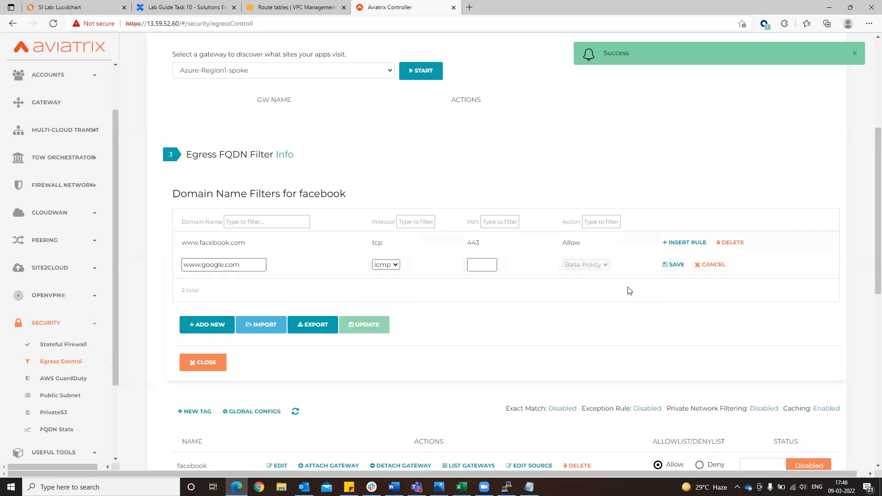
pyautogui.click(671, 269)
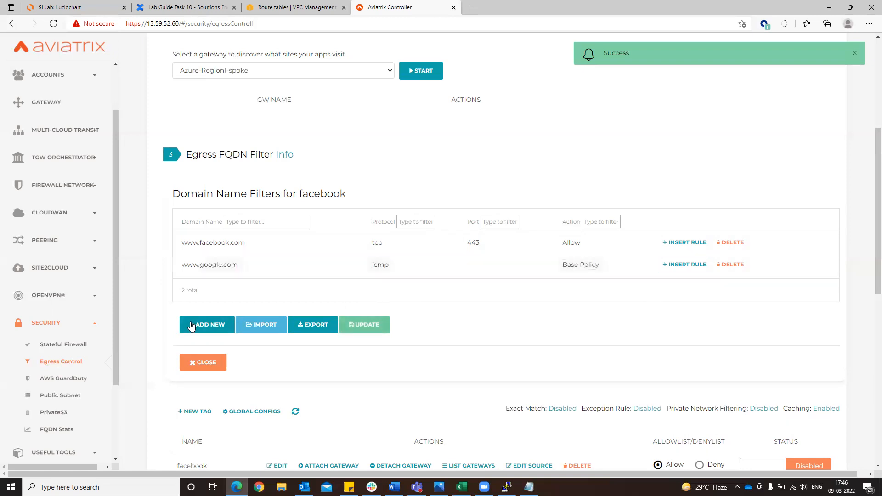
pyautogui.click(212, 326)
pyautogui.click(225, 288)
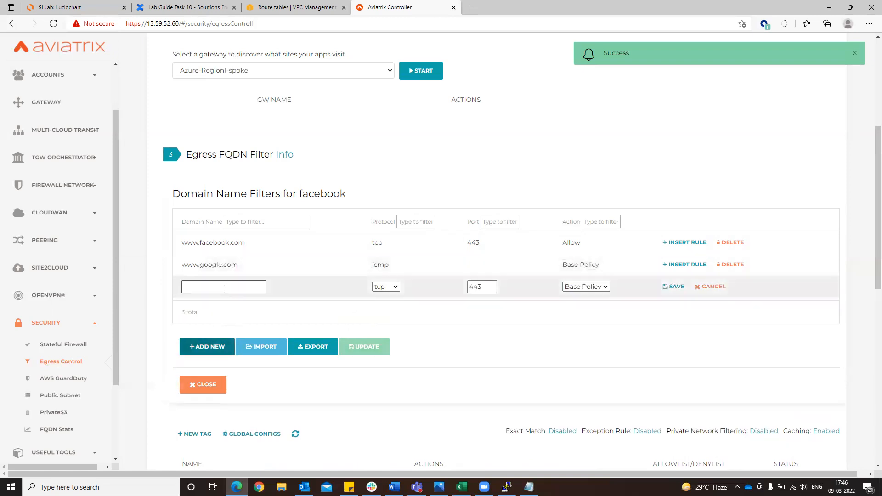
pyautogui.click(439, 487)
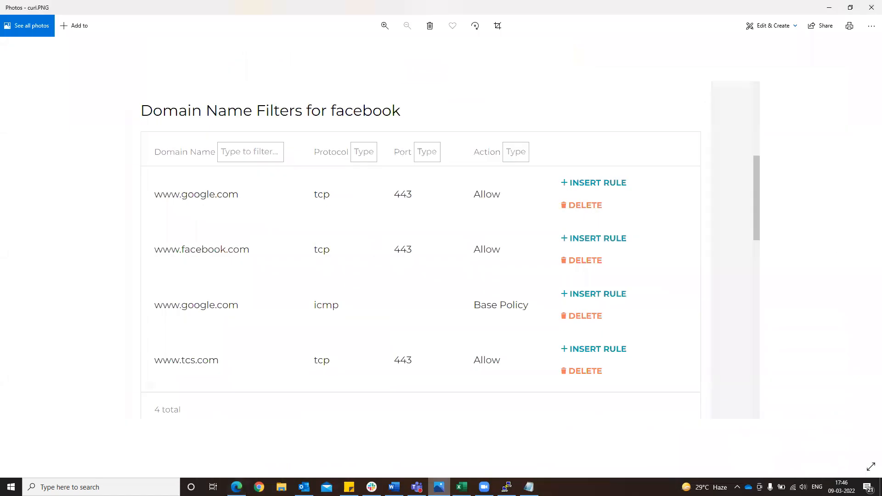
pyautogui.hotkey('alt', 'Tab')
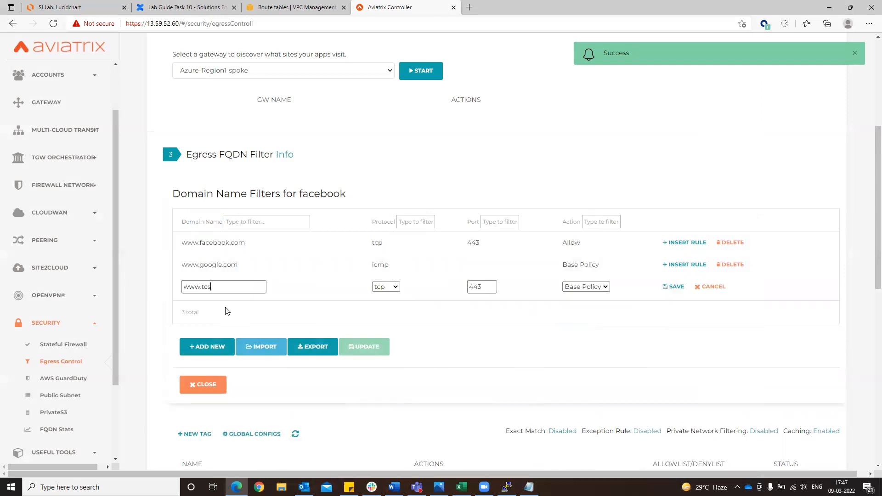
pyautogui.write('m')
pyautogui.click(584, 287)
pyautogui.click(571, 306)
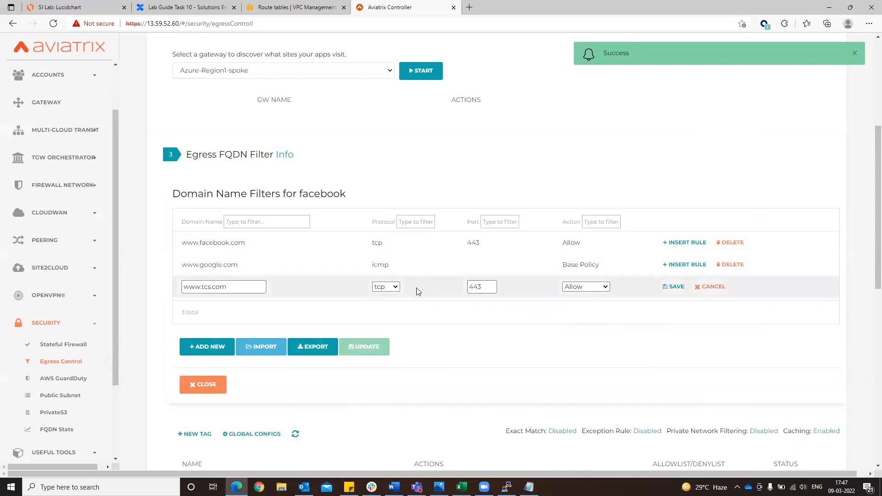
pyautogui.click(673, 291)
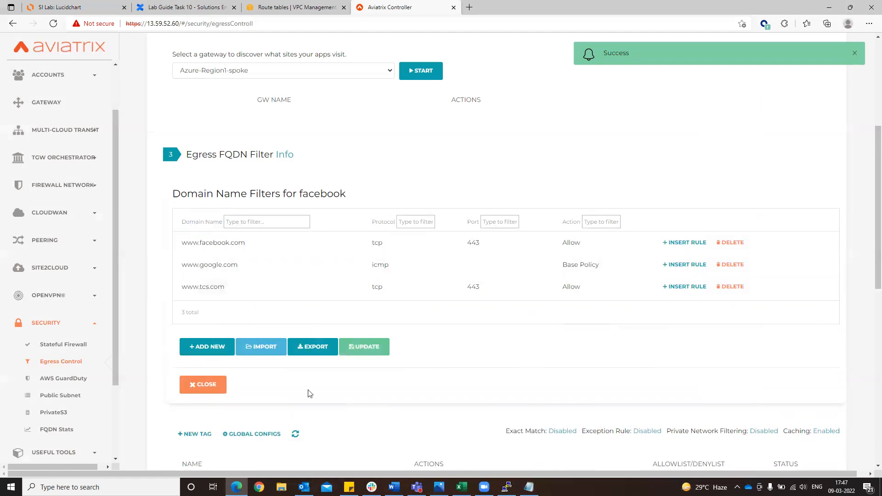
pyautogui.click(373, 352)
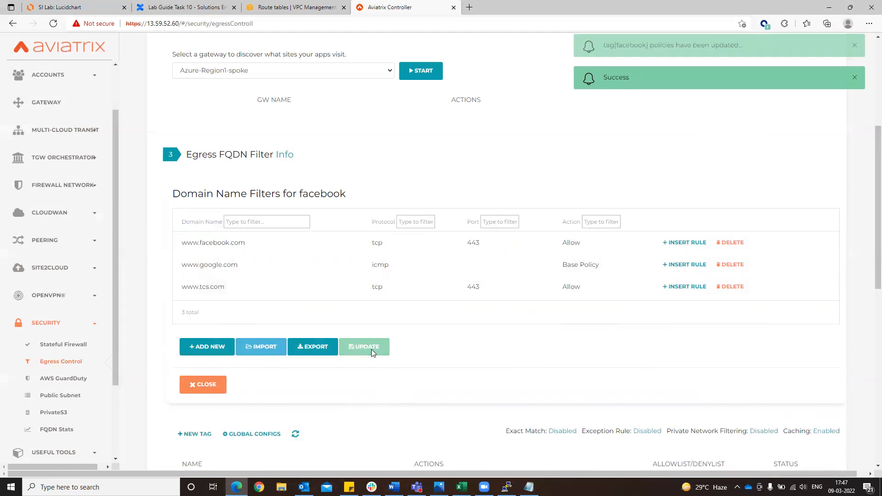
# Attach the GWFQDN gateway to the facebook tag.
pyautogui.scroll(-3, 409, 335)
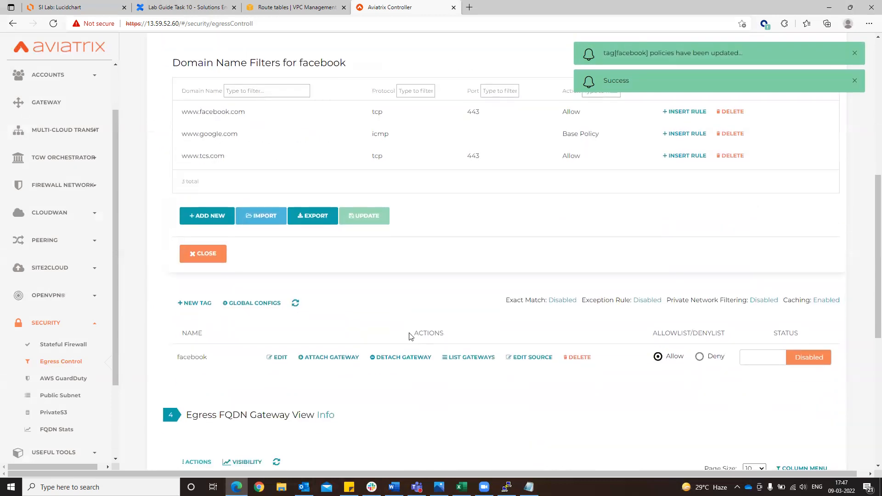
pyautogui.scroll(-5, 191, 252)
pyautogui.scroll(-1, 304, 299)
pyautogui.scroll(5, 316, 309)
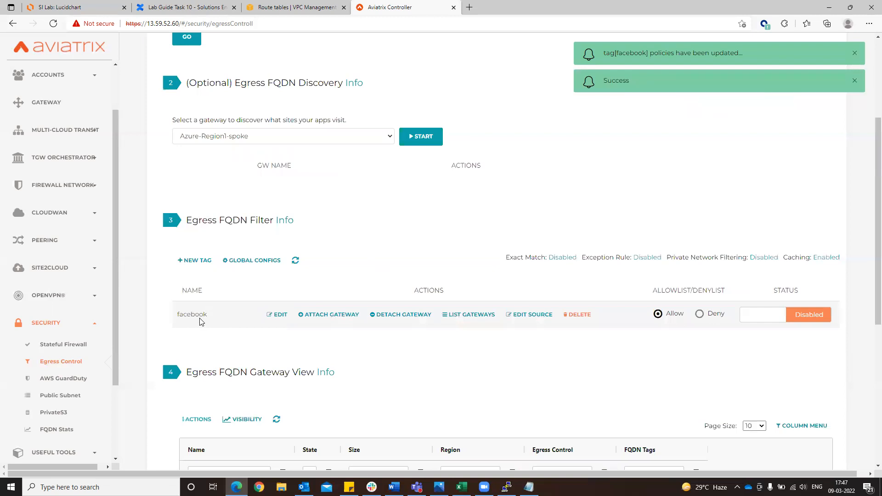
pyautogui.click(328, 317)
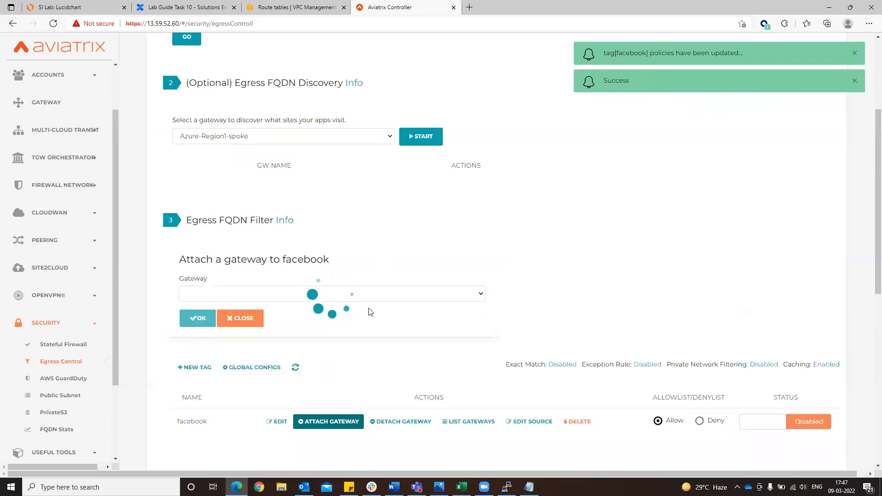
pyautogui.click(409, 299)
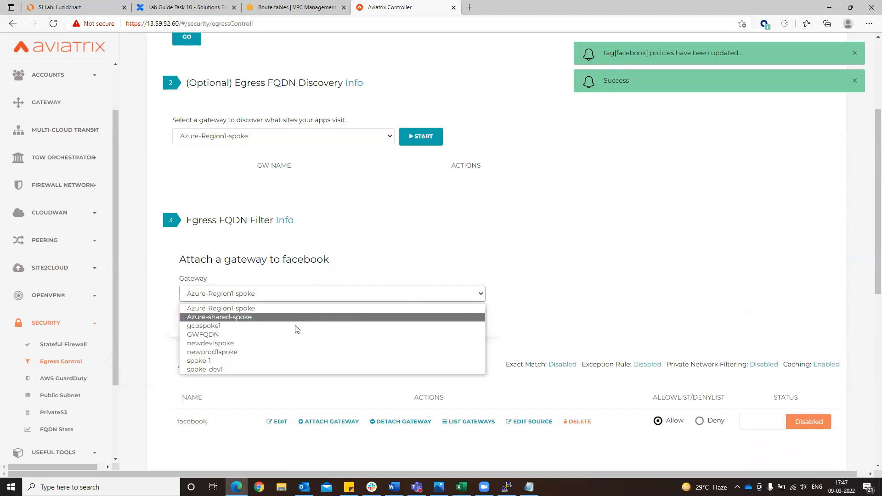
pyautogui.click(284, 334)
pyautogui.click(195, 322)
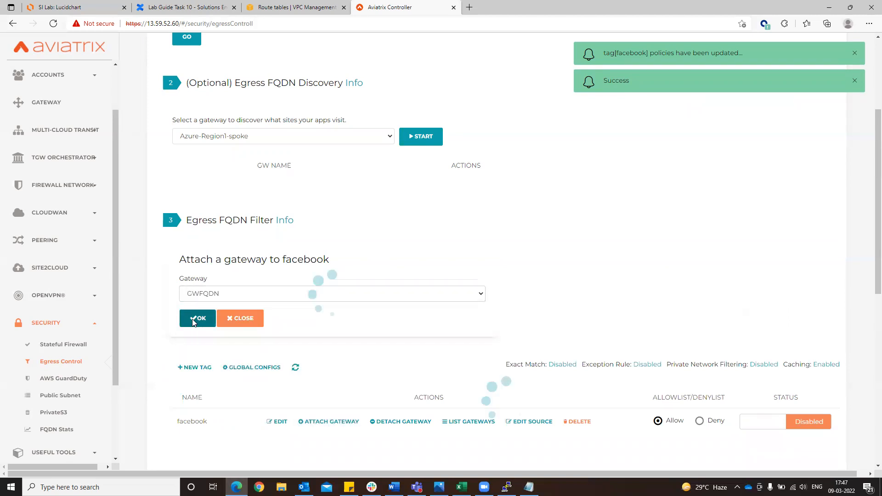
# Dismiss the notifications and enable the facebook tag.
pyautogui.click(854, 54)
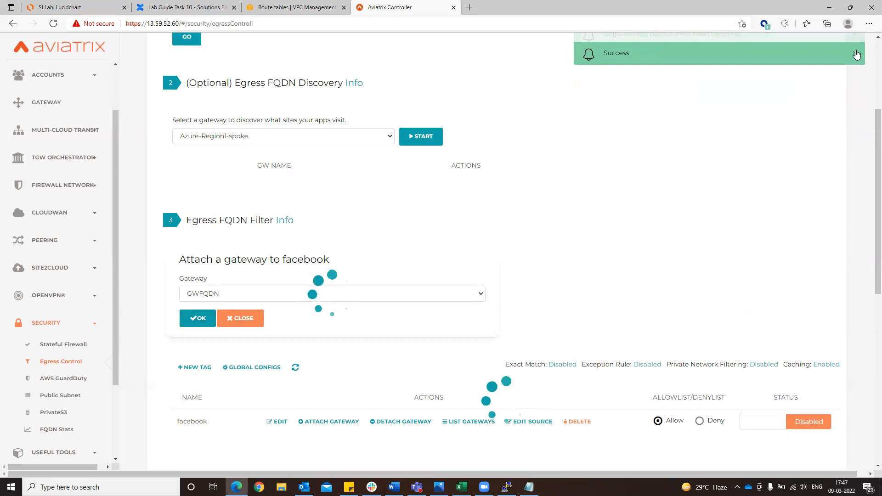
pyautogui.click(855, 53)
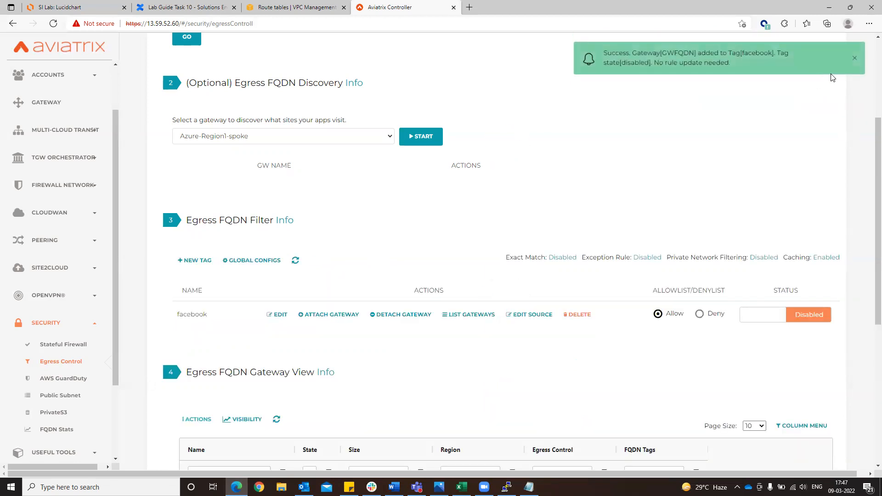
pyautogui.click(854, 60)
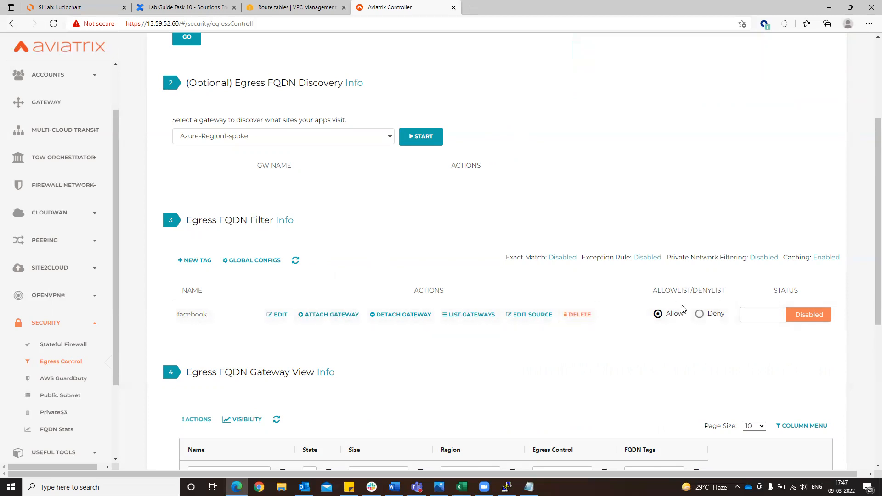
pyautogui.click(753, 319)
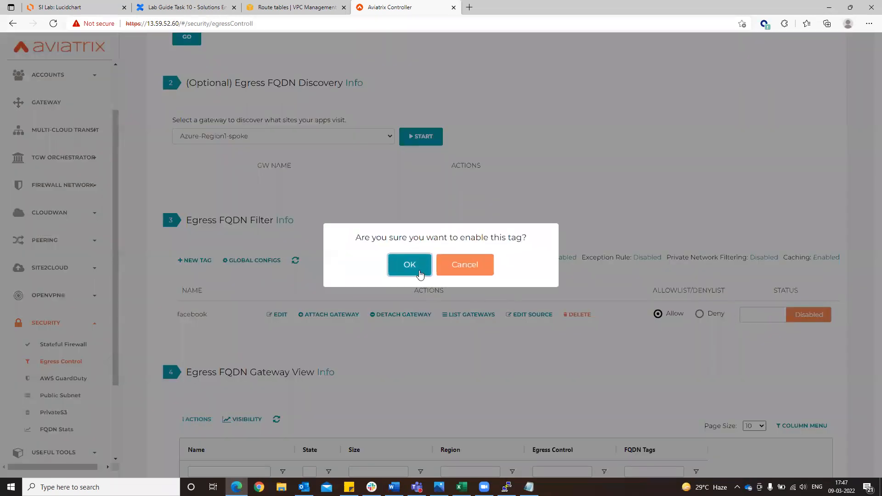
pyautogui.click(419, 270)
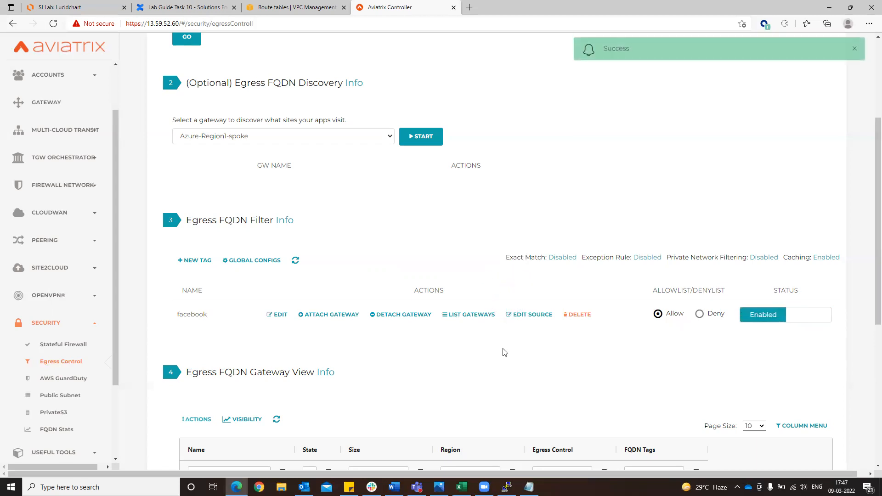
# Switch to the AWS route tables, refresh the list and view the routes of AVX-Dev1-VPC-Private-1-us-east-1a-rtb.
pyautogui.hotkey('ctrl', 'shift', 'Tab')
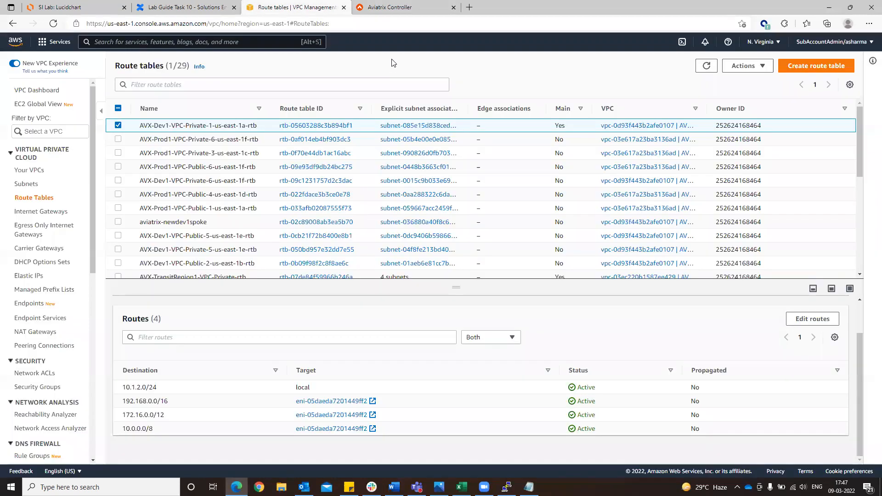
pyautogui.click(706, 67)
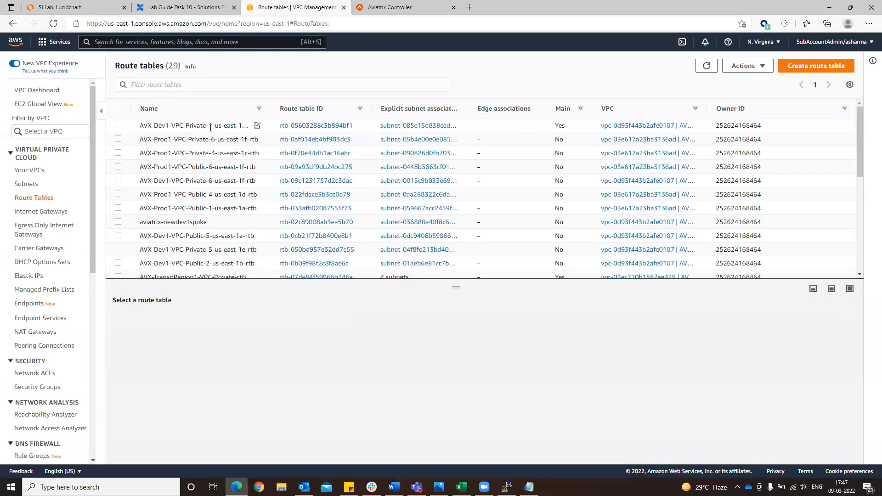
pyautogui.click(201, 127)
pyautogui.click(172, 323)
pyautogui.scroll(-2, 626, 365)
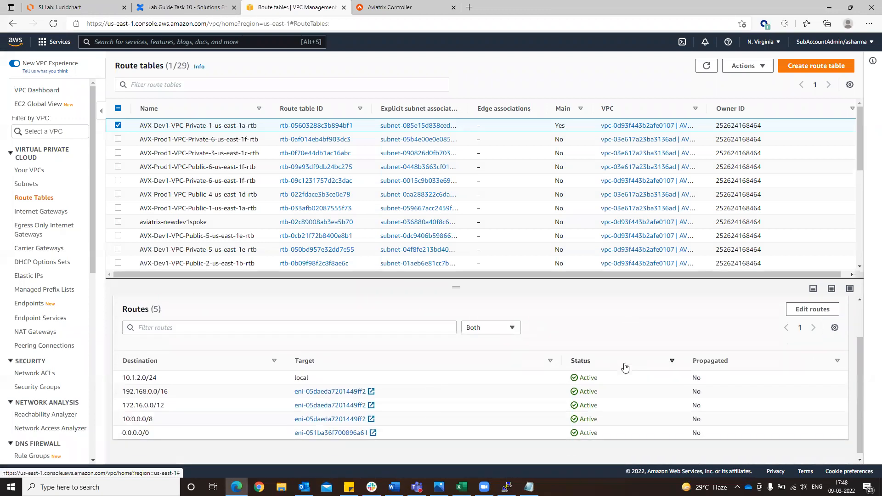
# Inspect the network interface targeted by the 0.0.0.0/0 route, closing its page when done.
pyautogui.moveTo(121, 428); pyautogui.dragTo(156, 432)
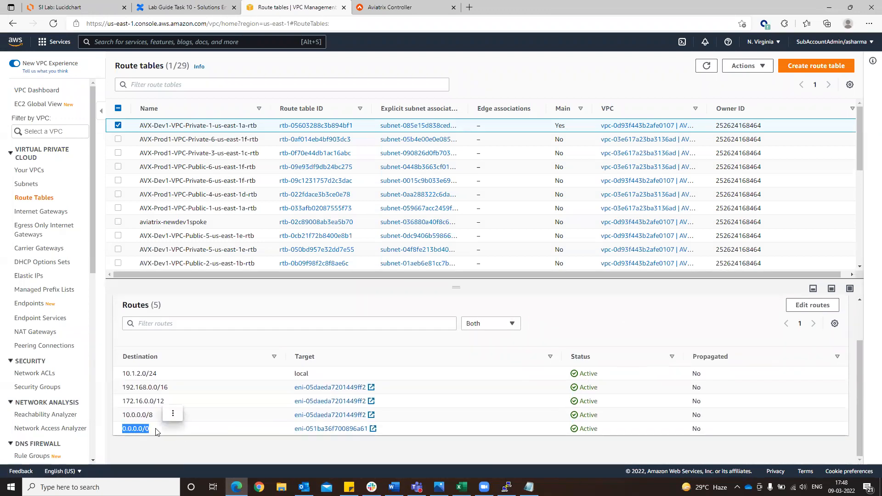
pyautogui.click(321, 430)
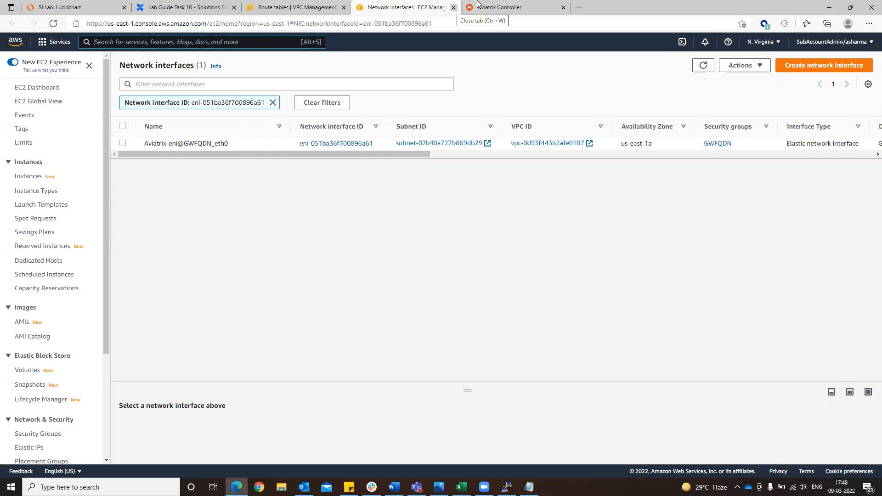
pyautogui.click(454, 7)
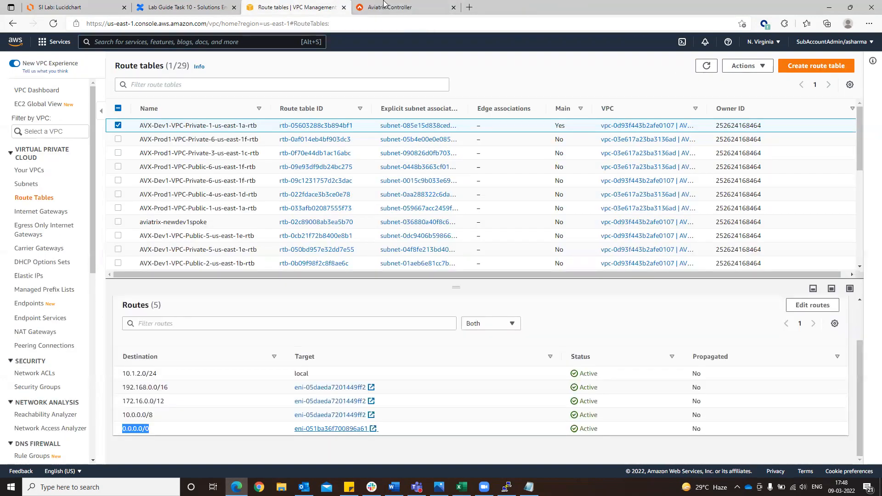
# Switch to the Aviatrix Controller and open the domain name filters of the facebook tag.
pyautogui.click(404, 7)
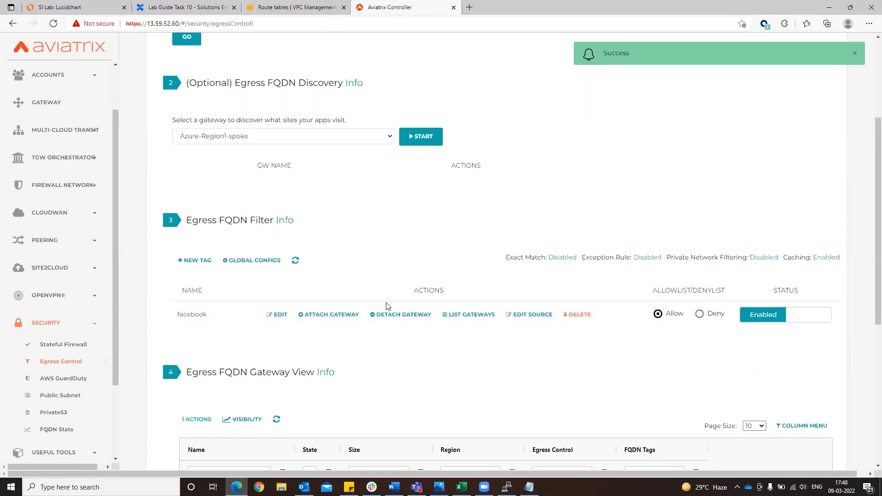
pyautogui.click(278, 320)
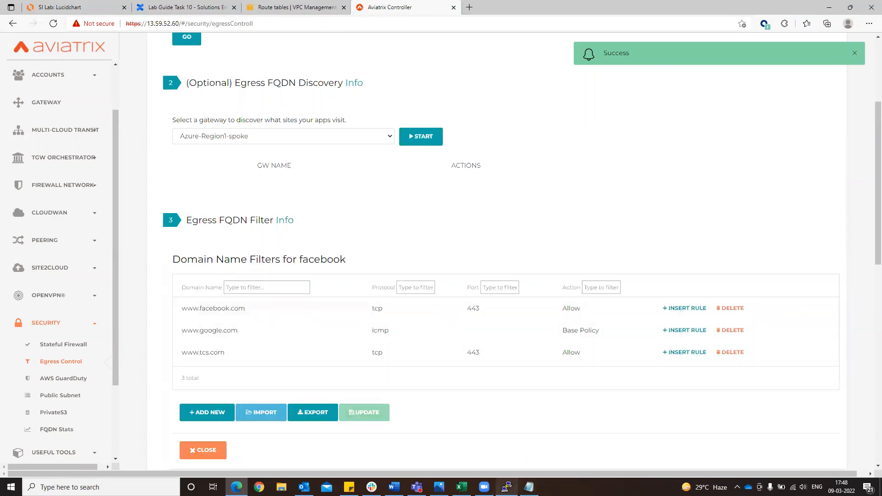
pyautogui.hotkey('alt', 'Tab')
pyautogui.press('Return')
pyautogui.press('Return')
pyautogui.press('Return')
pyautogui.press('Return')
pyautogui.press('Return')
pyautogui.press('Return')
pyautogui.press('Return')
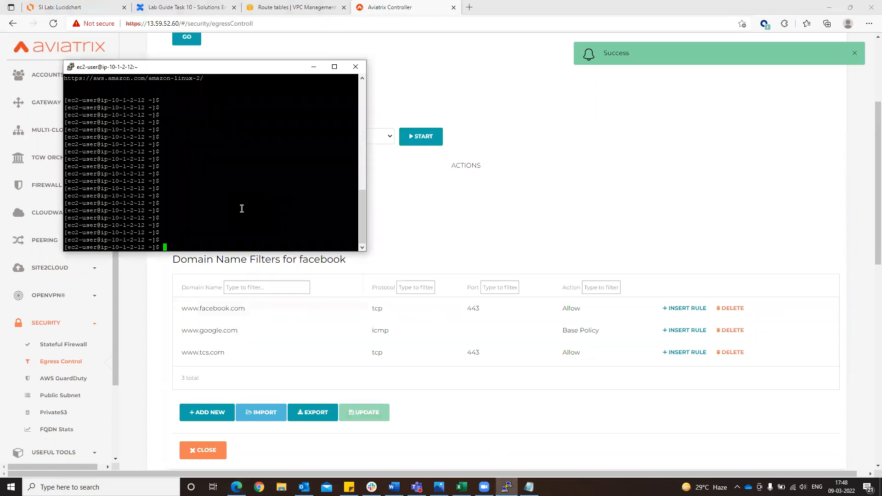
pyautogui.write('cur')
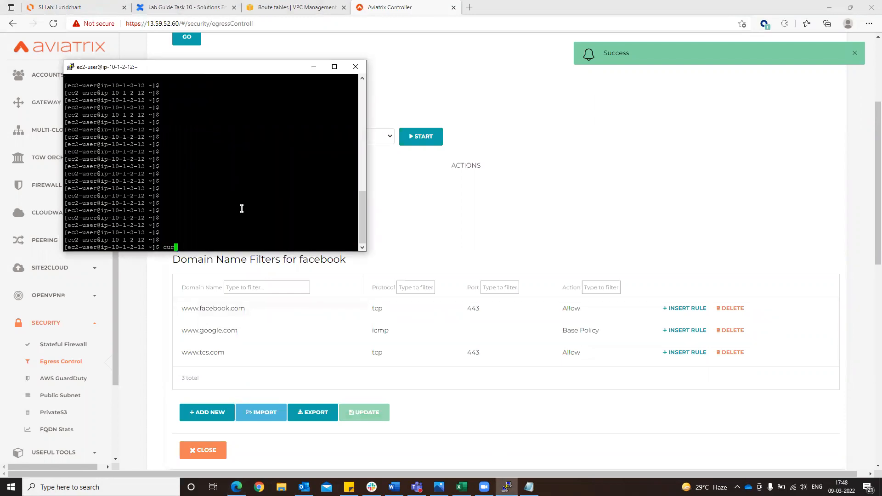
pyautogui.write('l https://www.facebook.com')
pyautogui.press('Return')
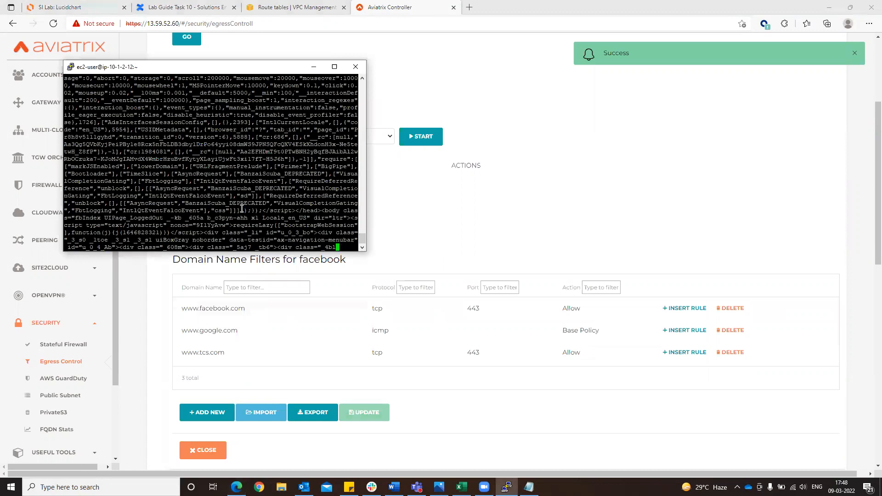
pyautogui.press('Return')
pyautogui.press('Return')
pyautogui.press('Return')
pyautogui.press('Return')
pyautogui.press('Return')
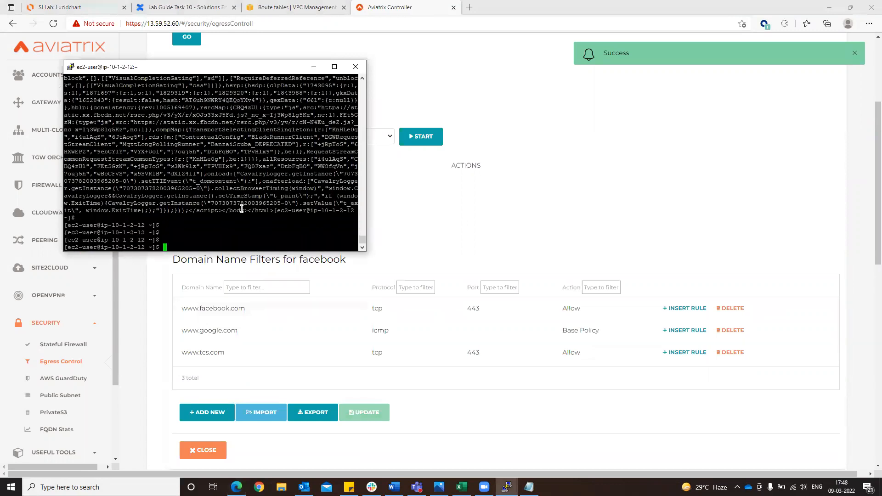
pyautogui.press('Up')
pyautogui.press('BackSpace')
pyautogui.press('BackSpace')
pyautogui.press('BackSpace')
pyautogui.press('BackSpace')
pyautogui.press('BackSpace')
pyautogui.press('BackSpace')
pyautogui.press('BackSpace')
pyautogui.press('BackSpace')
pyautogui.press('BackSpace')
pyautogui.press('BackSpace')
pyautogui.press('BackSpace')
pyautogui.press('BackSpace')
pyautogui.press('BackSpace')
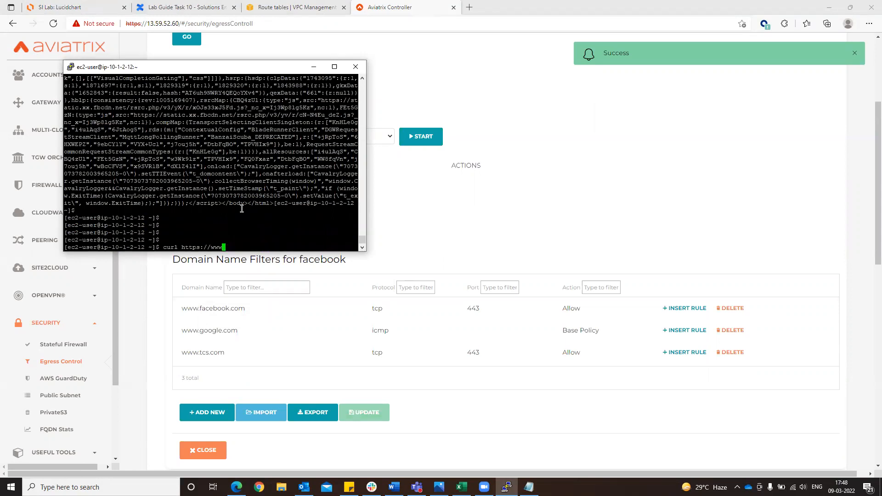
pyautogui.write('w.oracle.com')
pyautogui.press('Return')
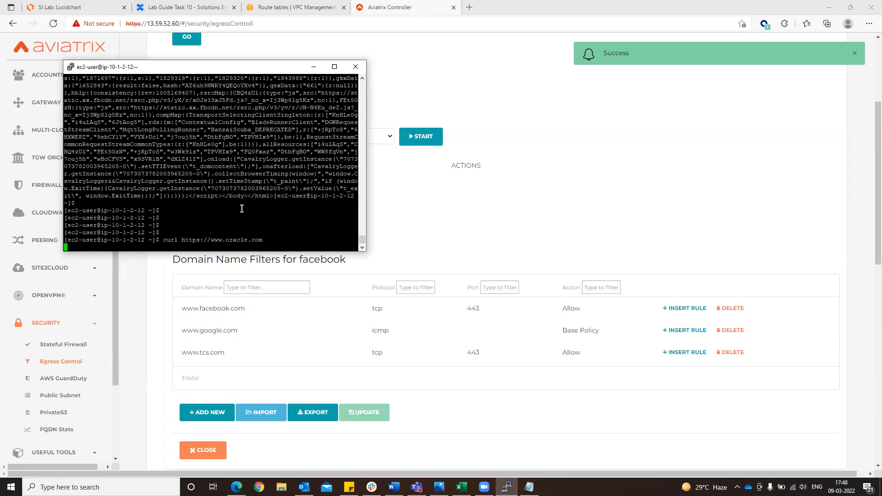
pyautogui.hotkey('ctrl', 'c')
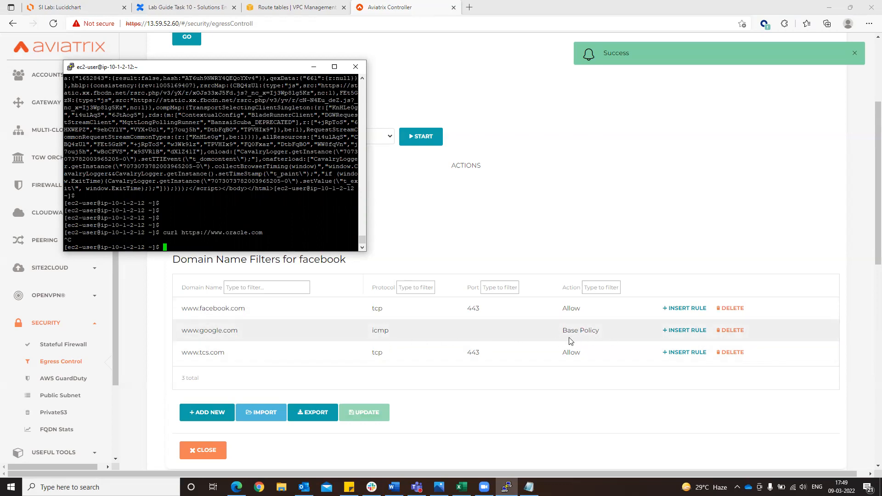
pyautogui.write('ping www.go')
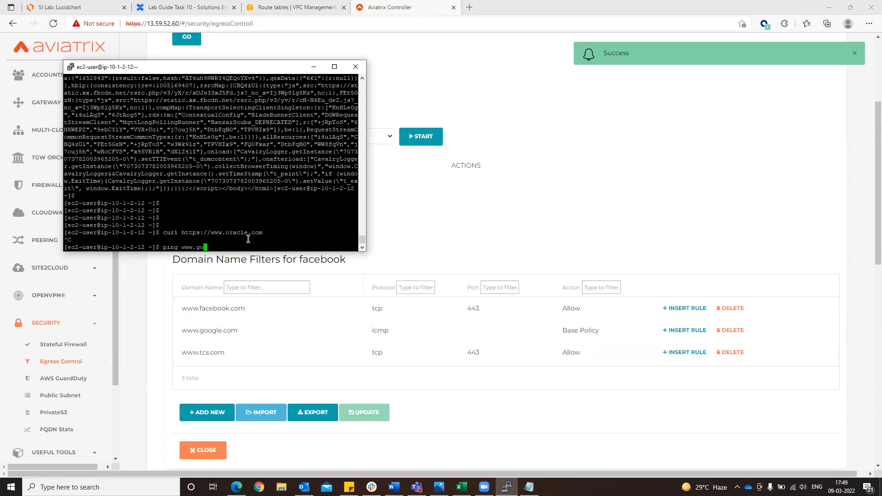
pyautogui.write('ogle.com')
pyautogui.press('Return')
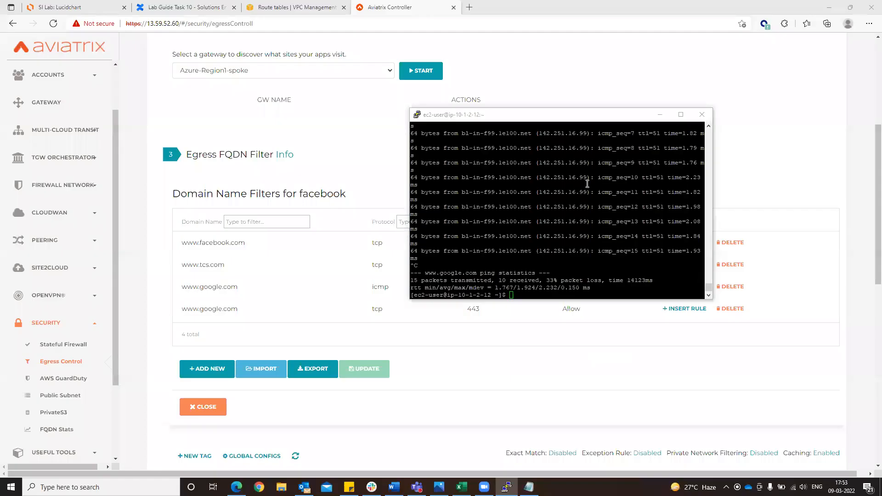
pyautogui.click(587, 184)
pyautogui.press('Up')
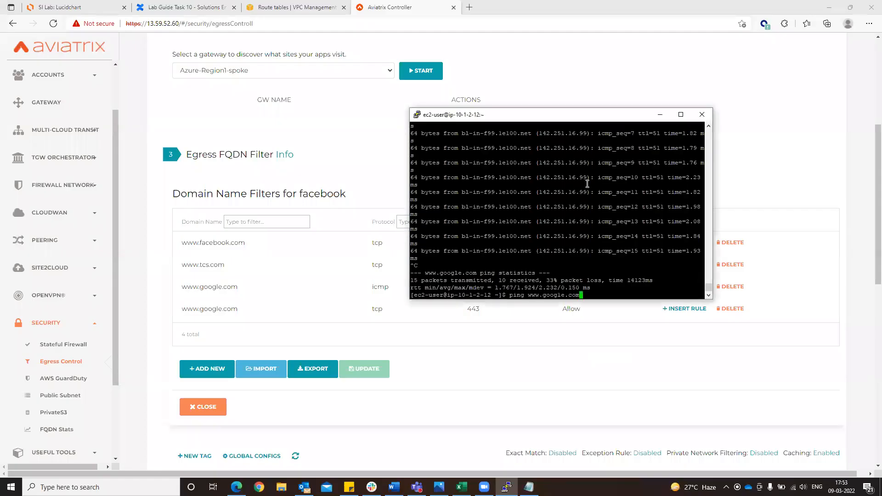
pyautogui.press('Return')
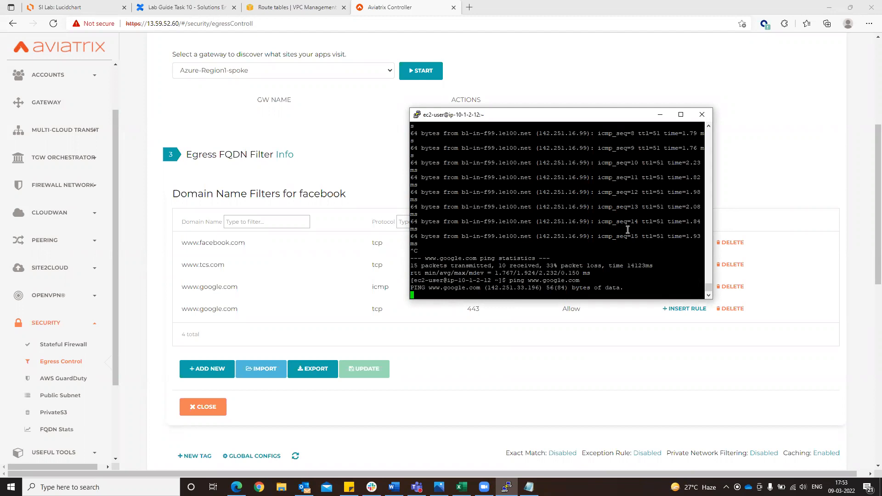
pyautogui.scroll(4, 628, 230)
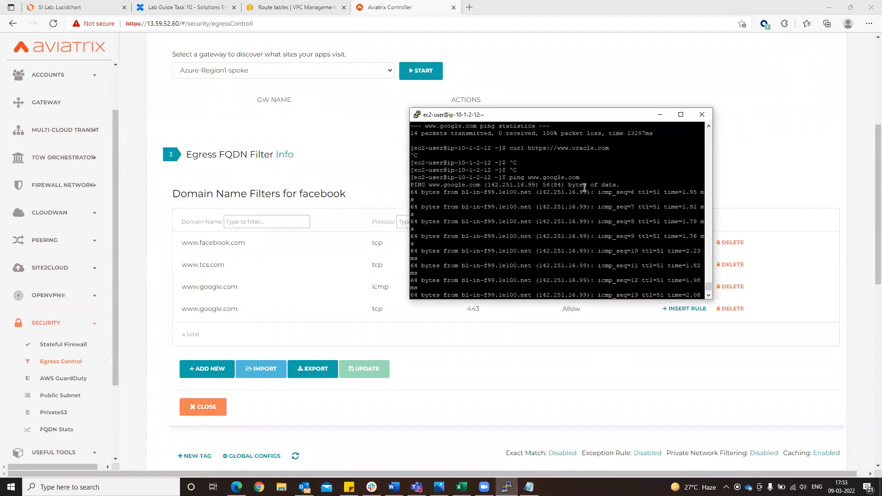